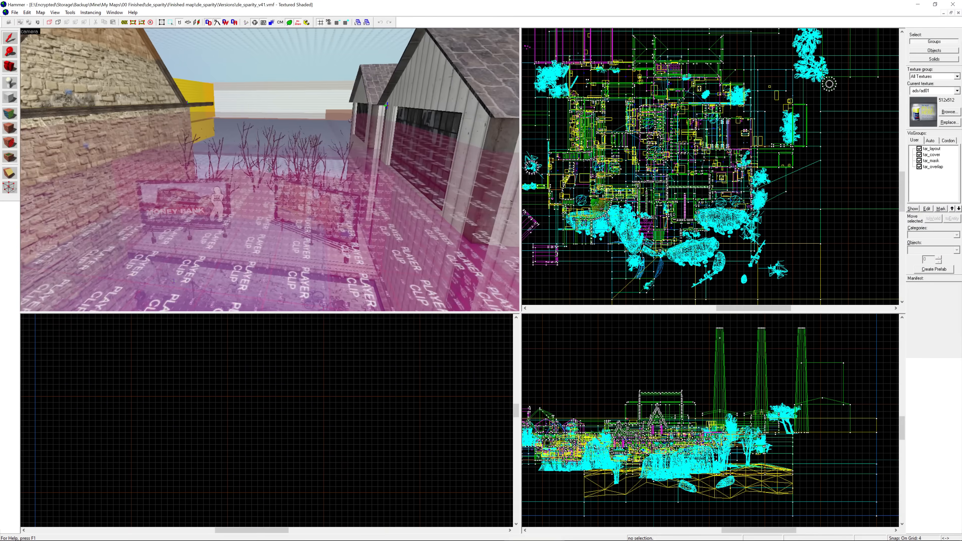
key("w")
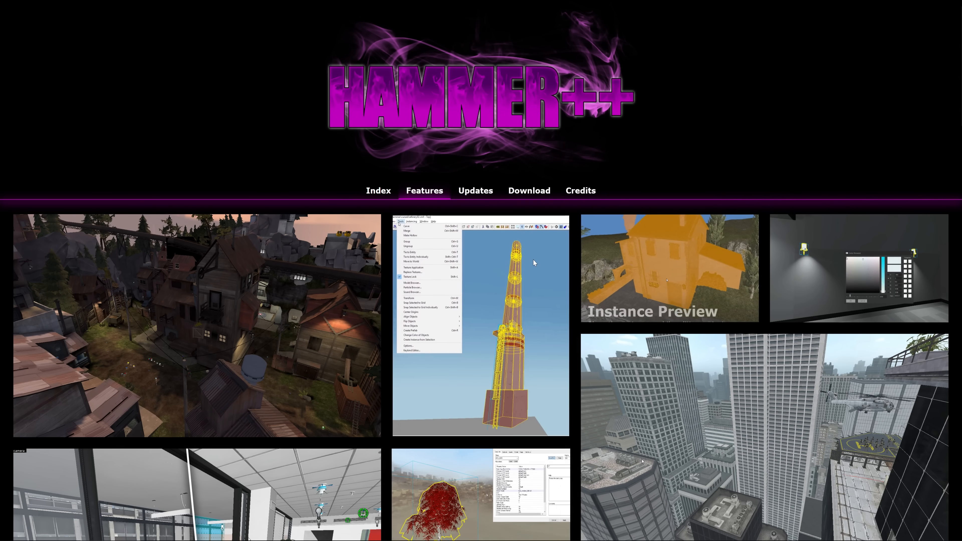
- Look through the Features page of the Hammer++ website, including the Model Hotload, Gizmo and Drag Select entries
scroll(528, 259, "down", 10)
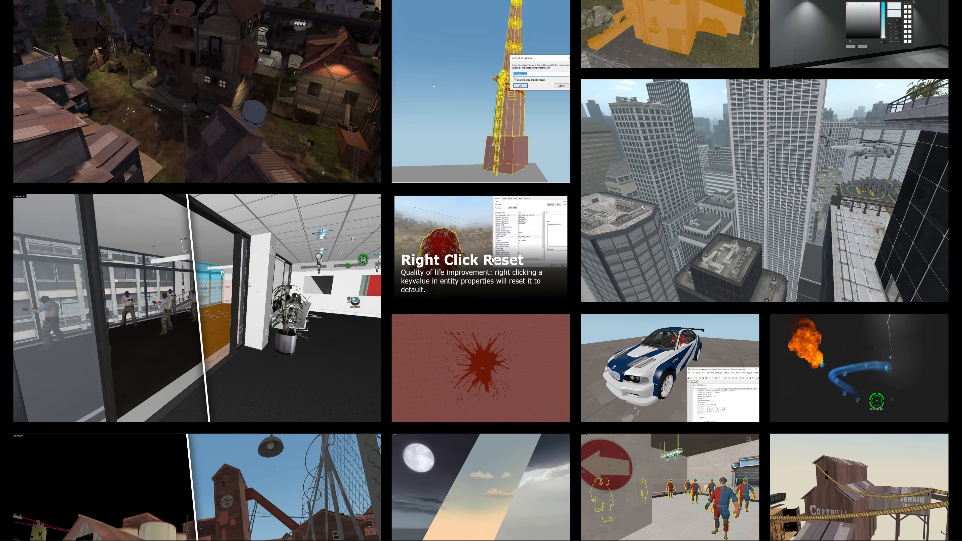
scroll(644, 166, "down", 5)
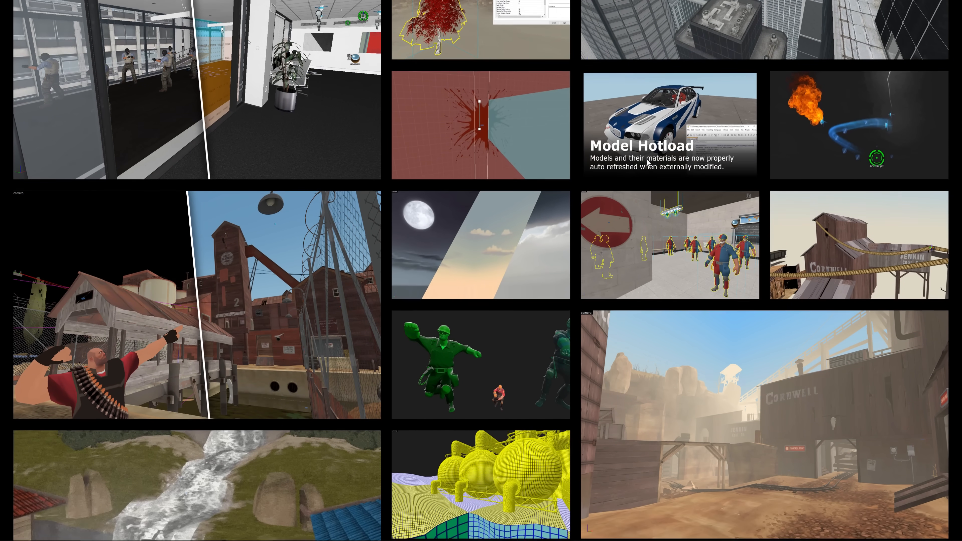
scroll(645, 166, "down", 7)
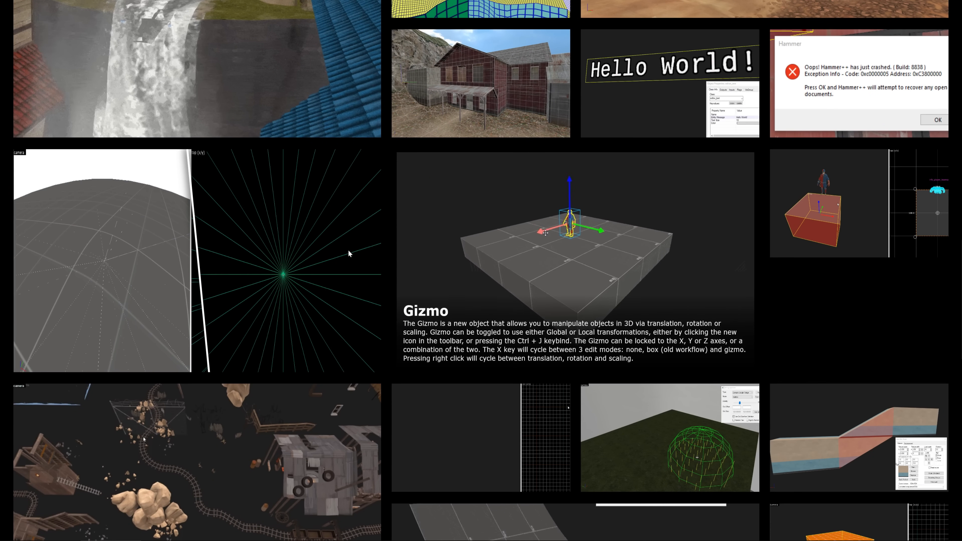
scroll(277, 267, "down", 7)
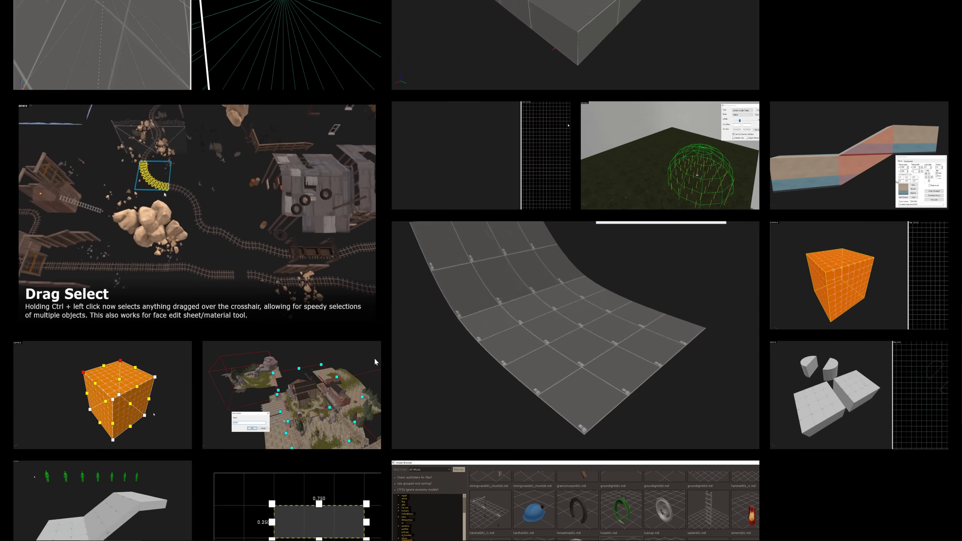
scroll(562, 331, "down", 11)
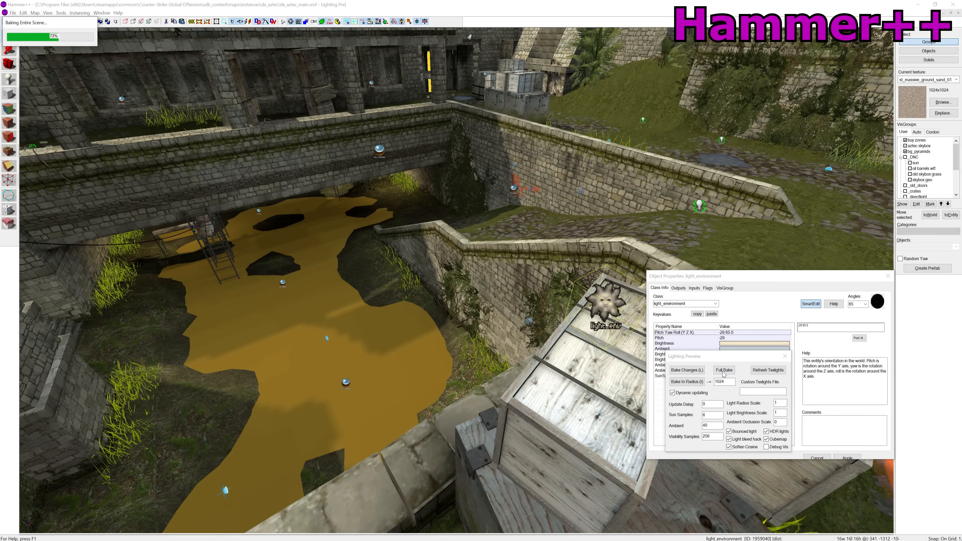
- Run a full lighting bake and pick a new Ambient colour for the light_environment entity
left_click(723, 372)
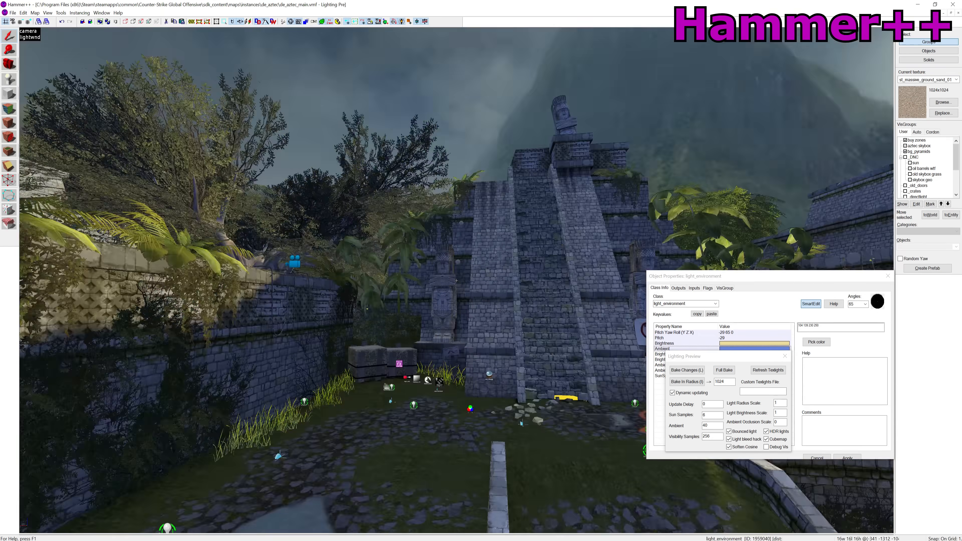
left_click(785, 356)
left_click(815, 341)
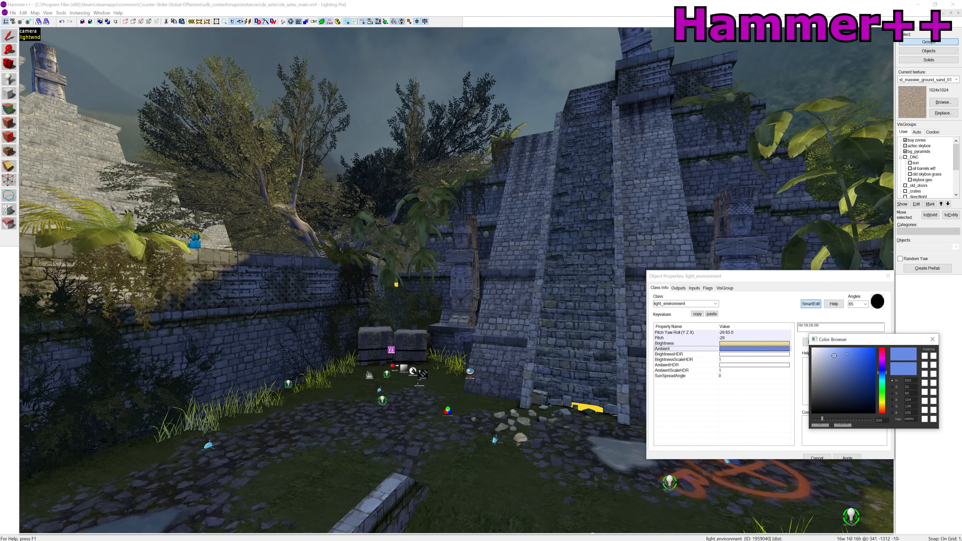
key("Return")
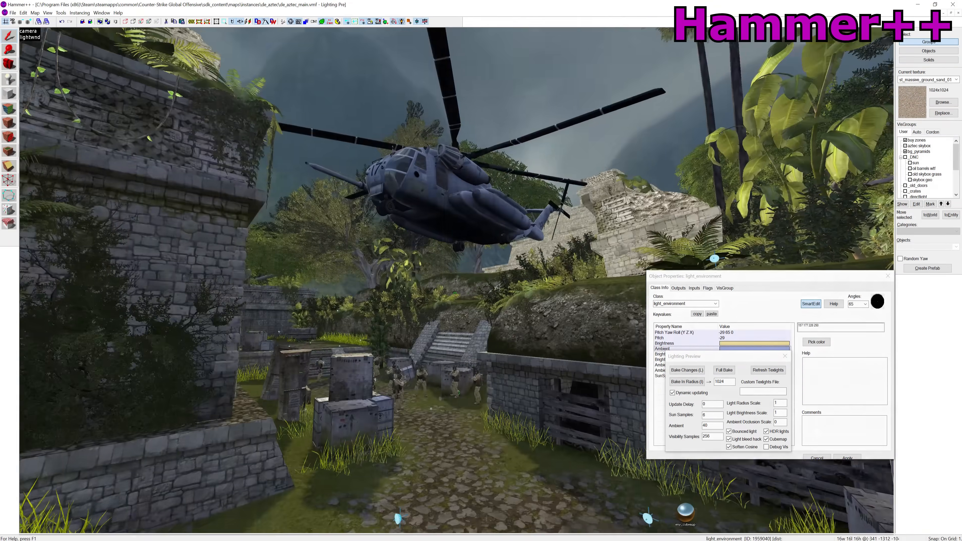
left_click_drag(428, 217, 819, 288)
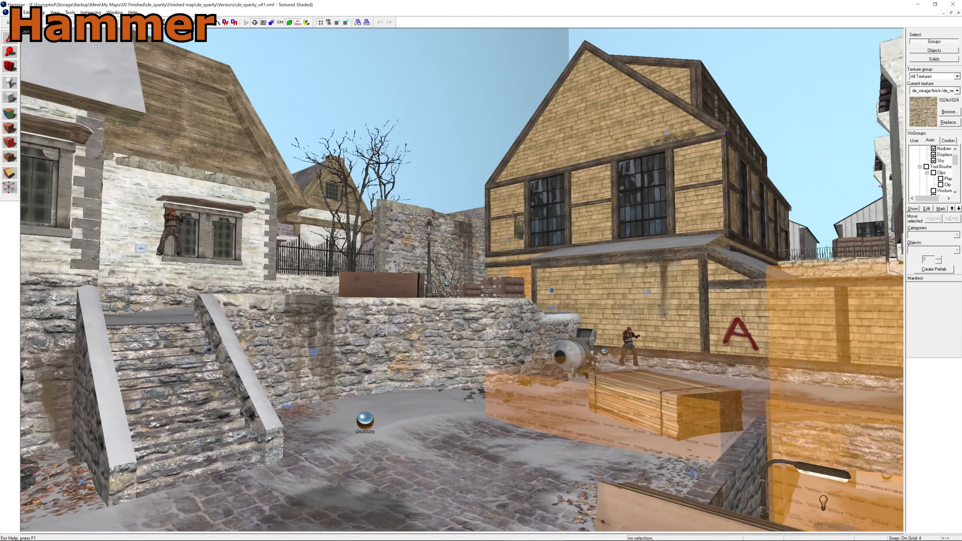
key("w")
key("z")
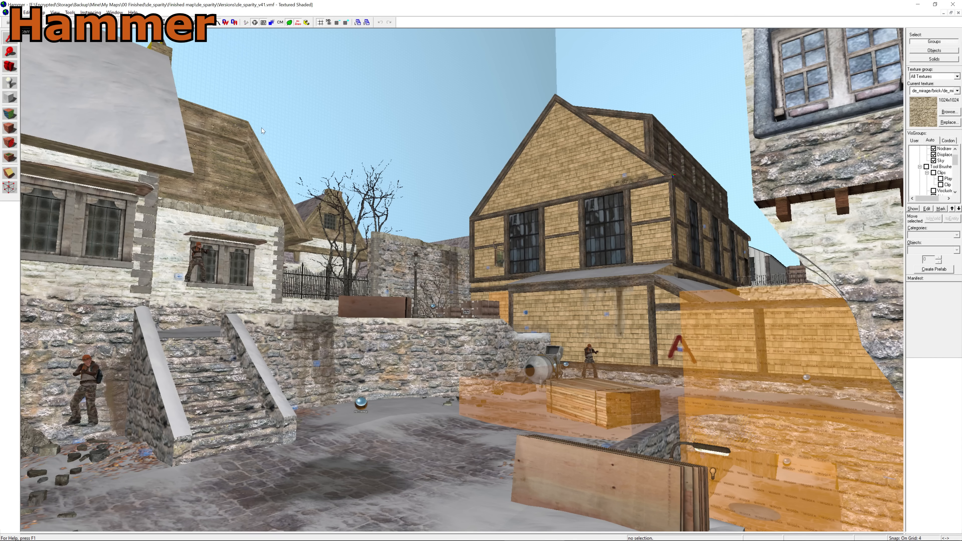
left_click(246, 22)
left_click(531, 318)
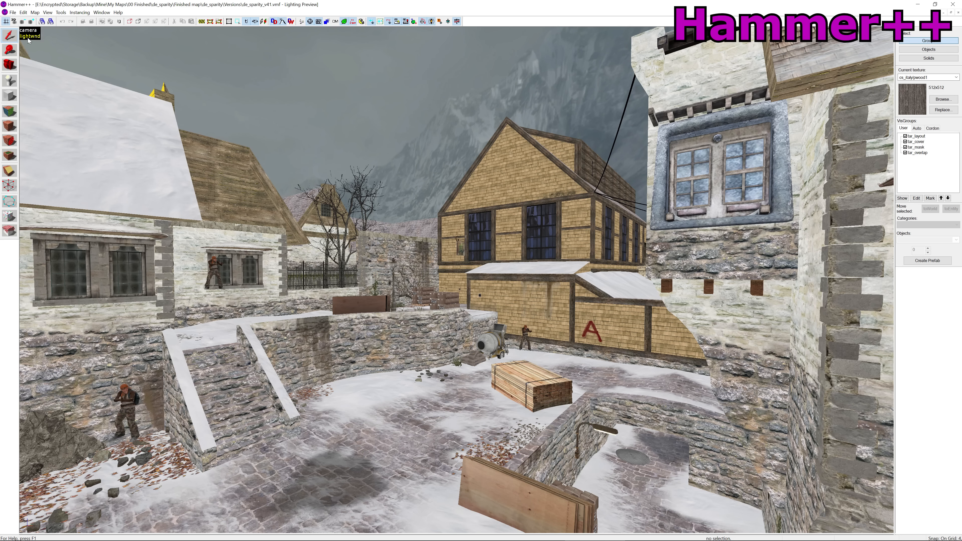
- Bake the lighting preview of the de_sparity map, close its settings and view the lit A site courtyard
left_click(27, 36)
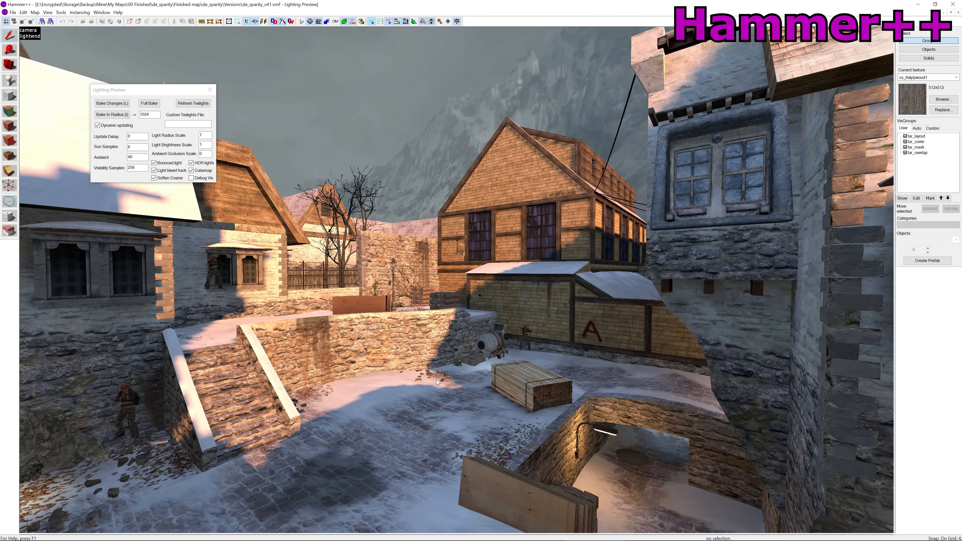
left_click(209, 91)
key("z")
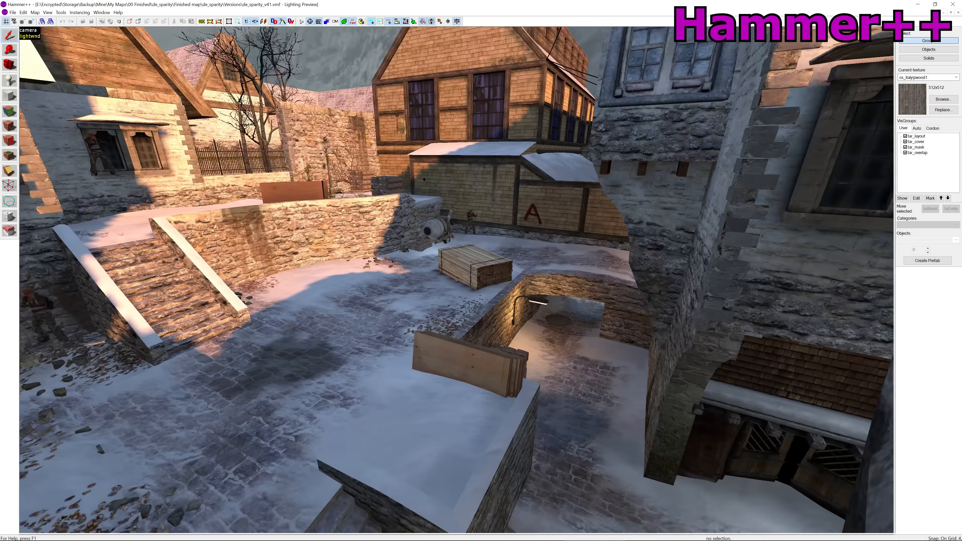
key("w")
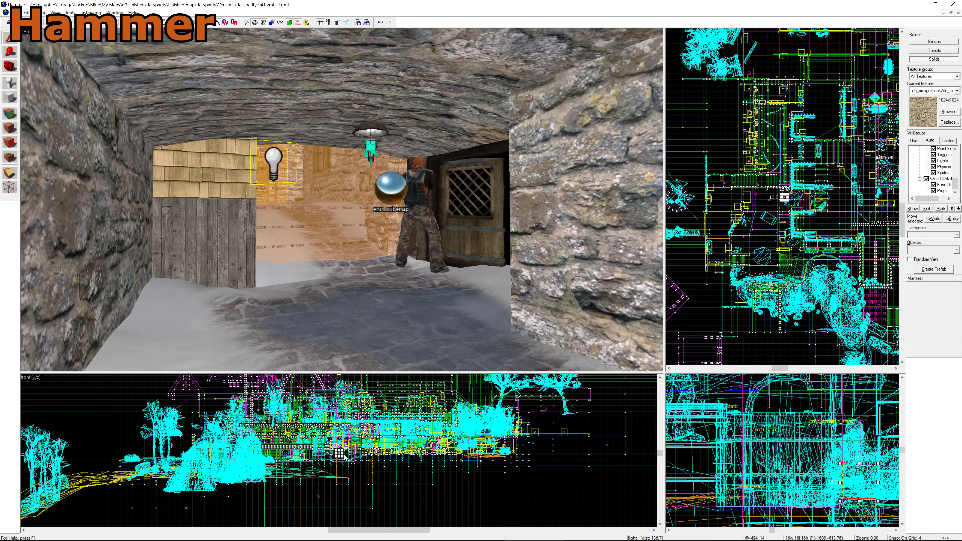
- Move the light entity in the stone passage close to the hanging lamp, using the front view
scroll(345, 457, "up", 10)
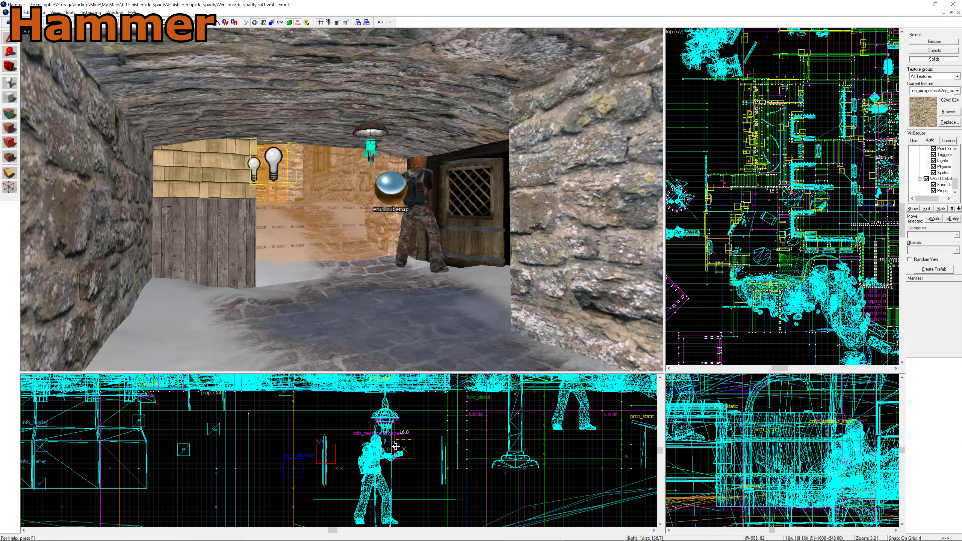
key("w")
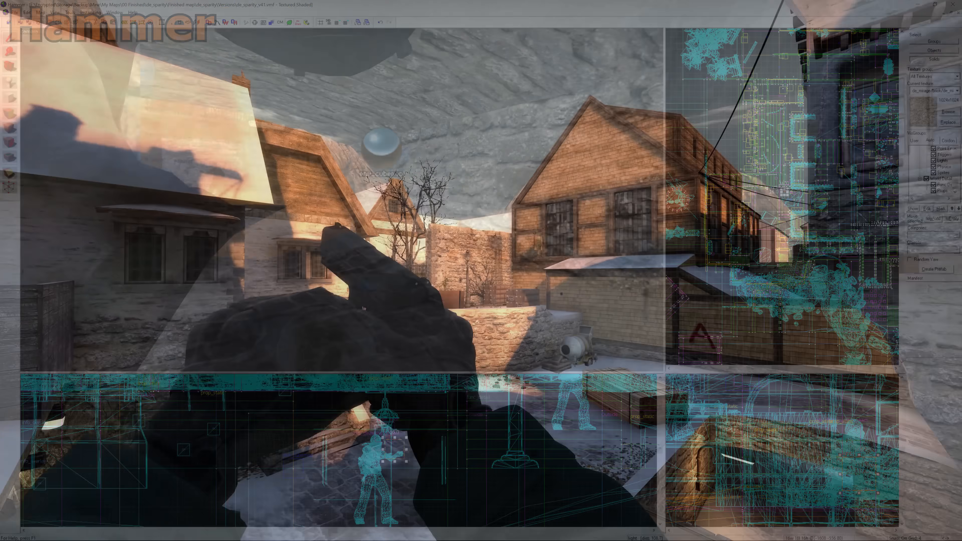
key("w")
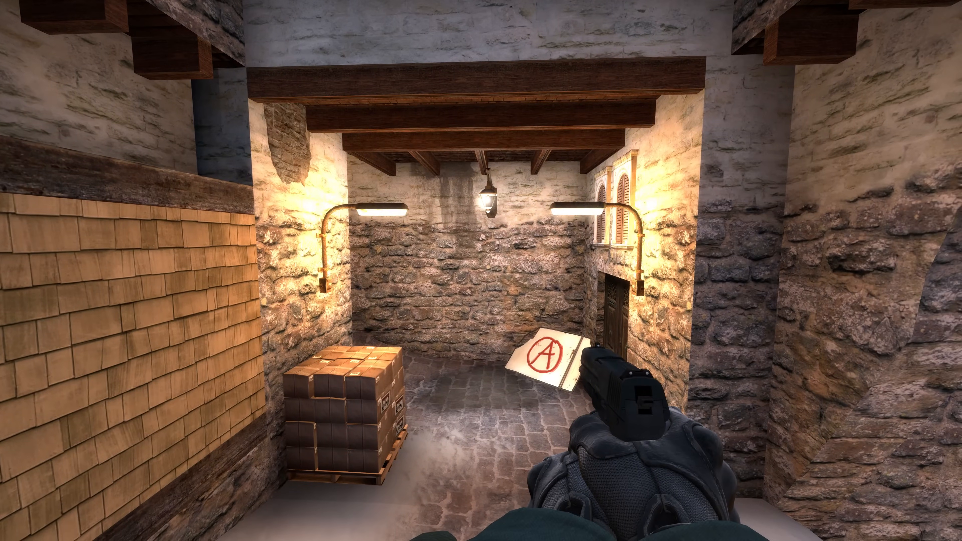
key("w")
key("w")
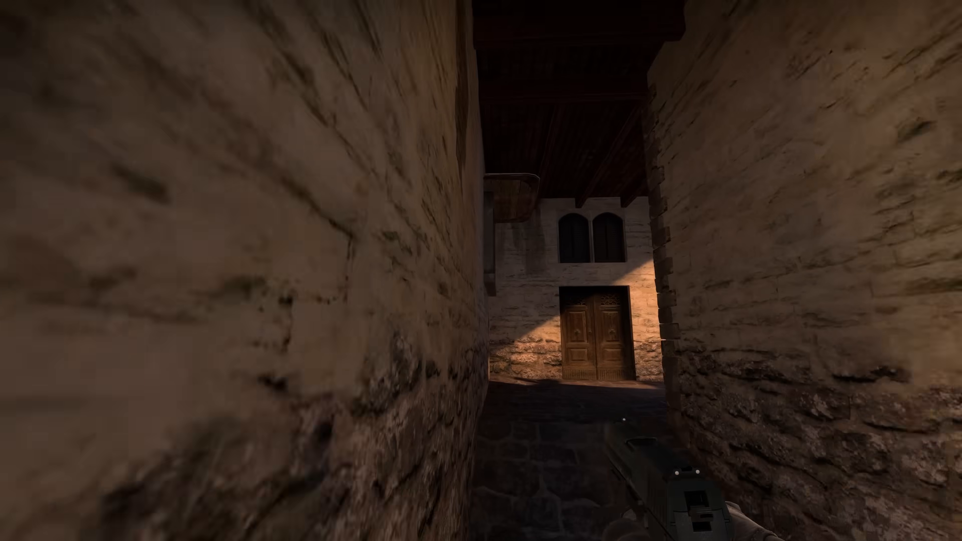
key("w")
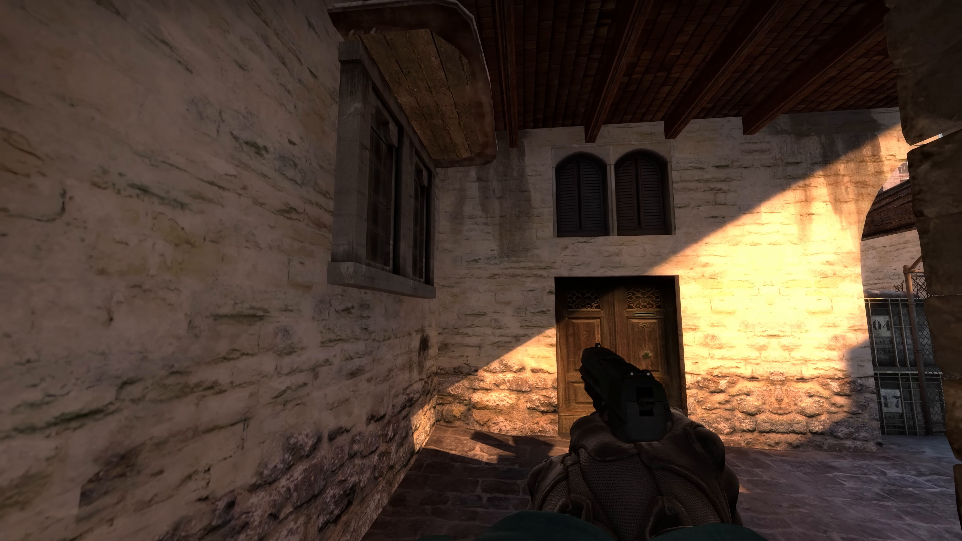
left_click(485, 253)
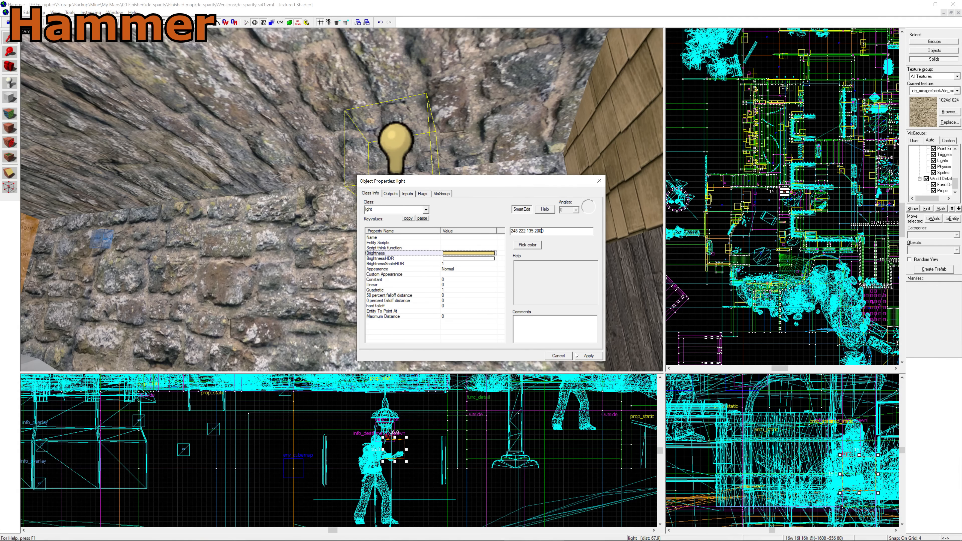
left_click(598, 181)
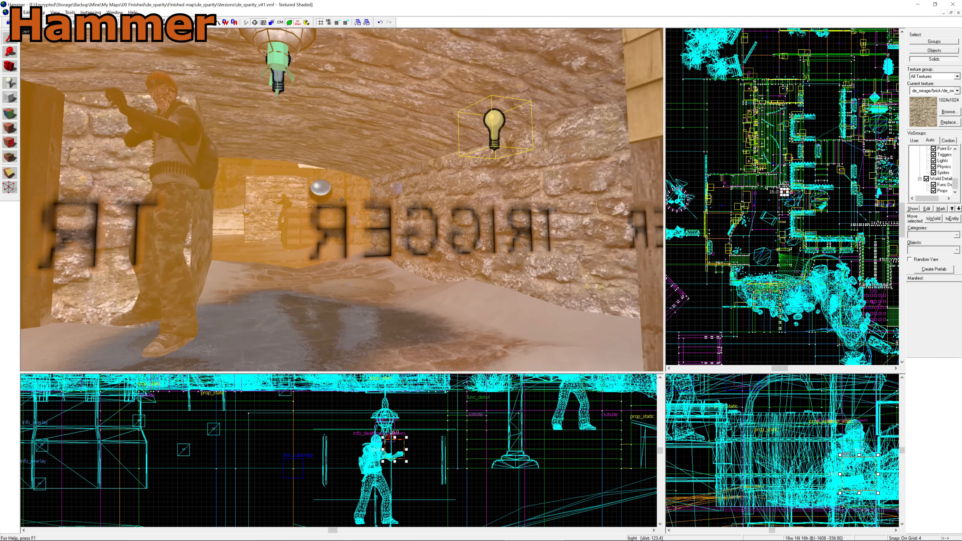
key("s")
key("w")
key("w")
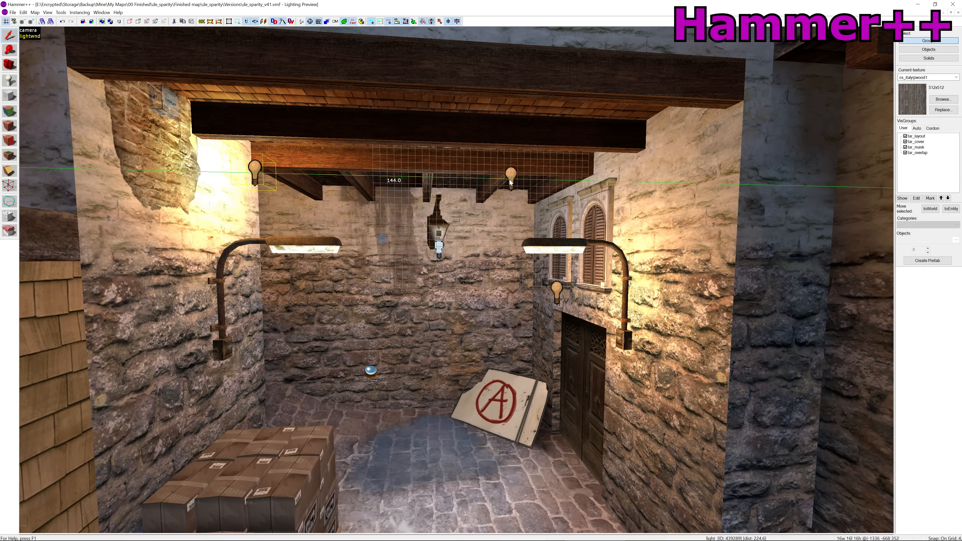
left_click_drag(510, 182, 594, 185)
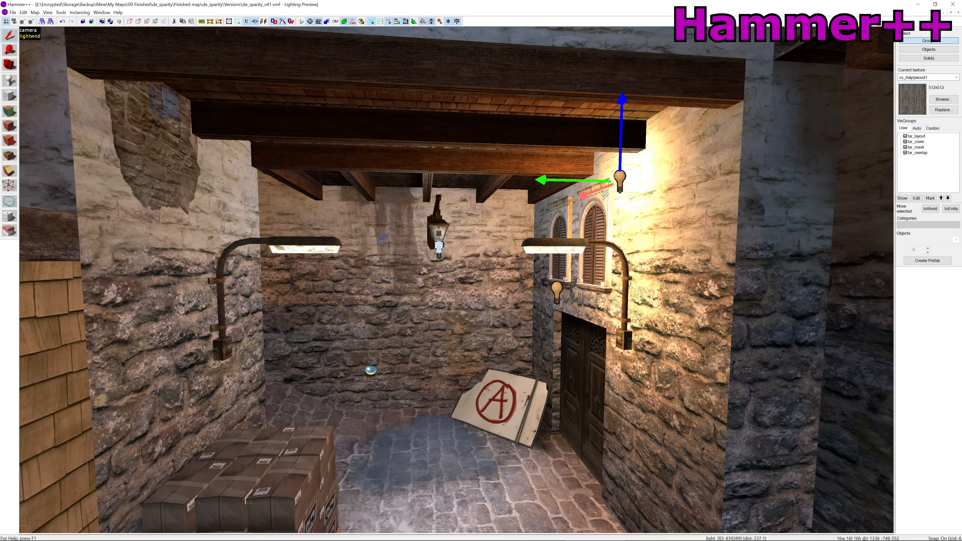
left_click_drag(534, 217, 535, 217)
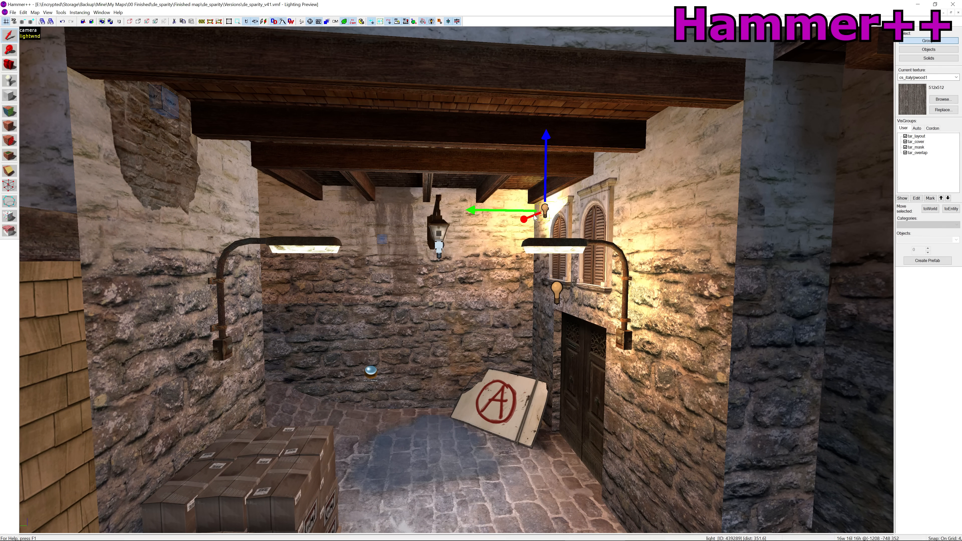
left_click_drag(418, 216, 381, 213)
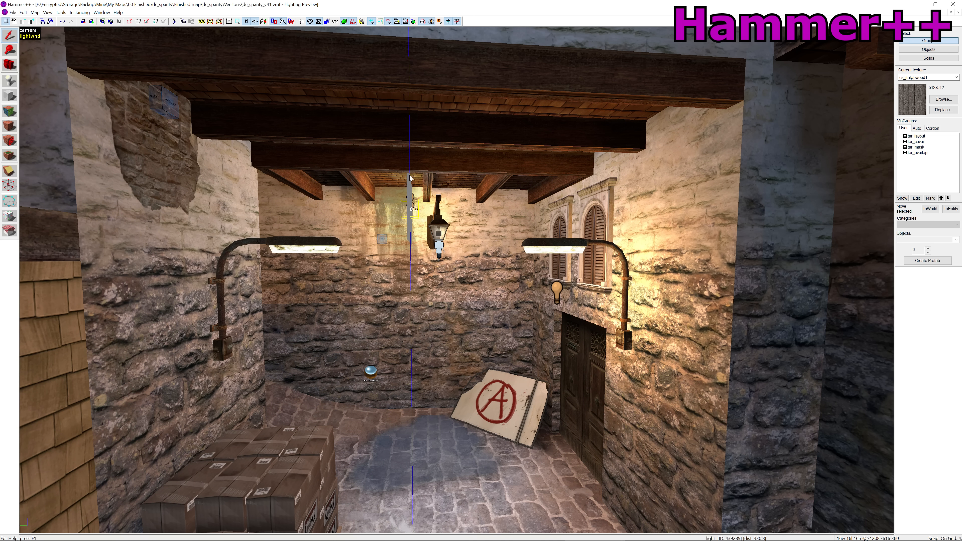
left_click_drag(412, 167, 412, 169)
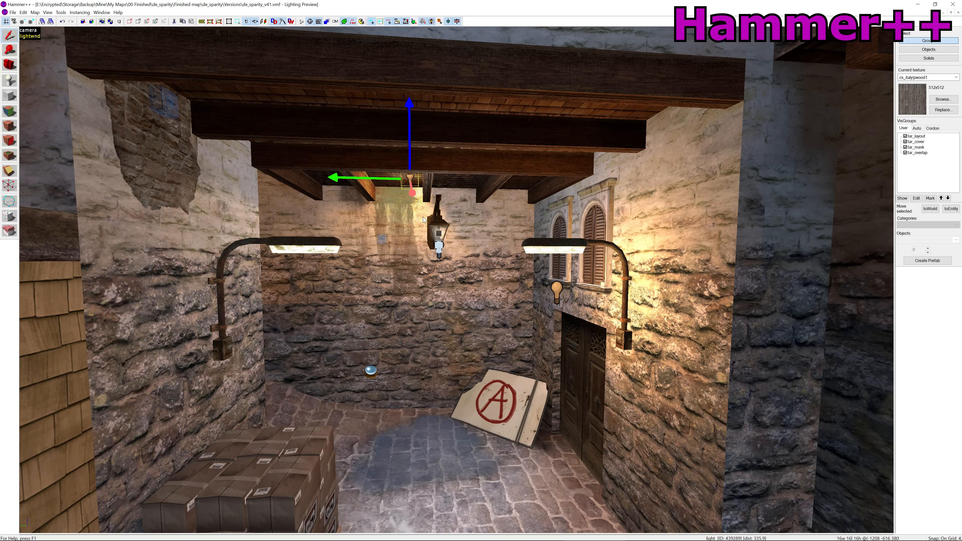
key("z")
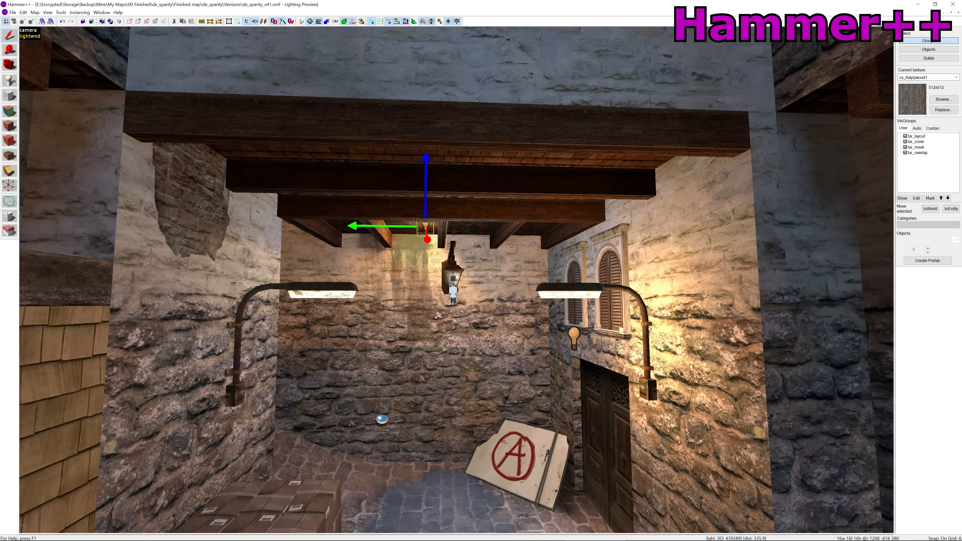
- Try pasting a copy of the light onto the alley wall beside the canopied window and undo it
key("w")
key("s")
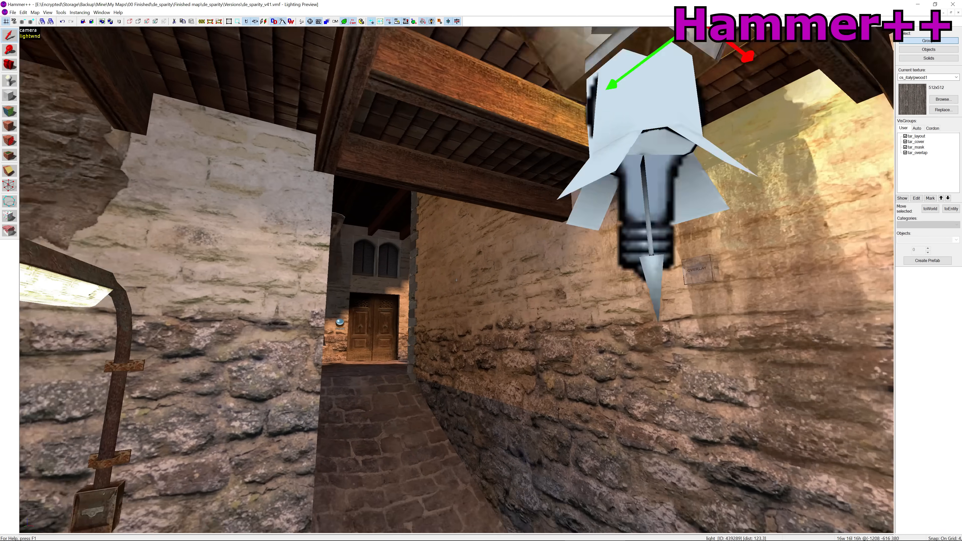
key("z")
key("ctrl+v")
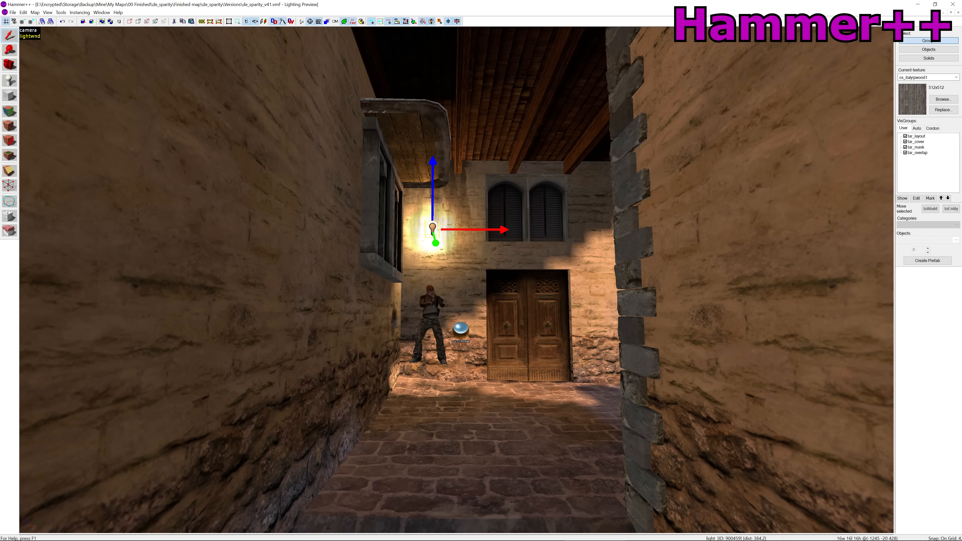
key("z")
key("w")
key("d")
key("z")
key("ctrl+z")
key("ctrl+v")
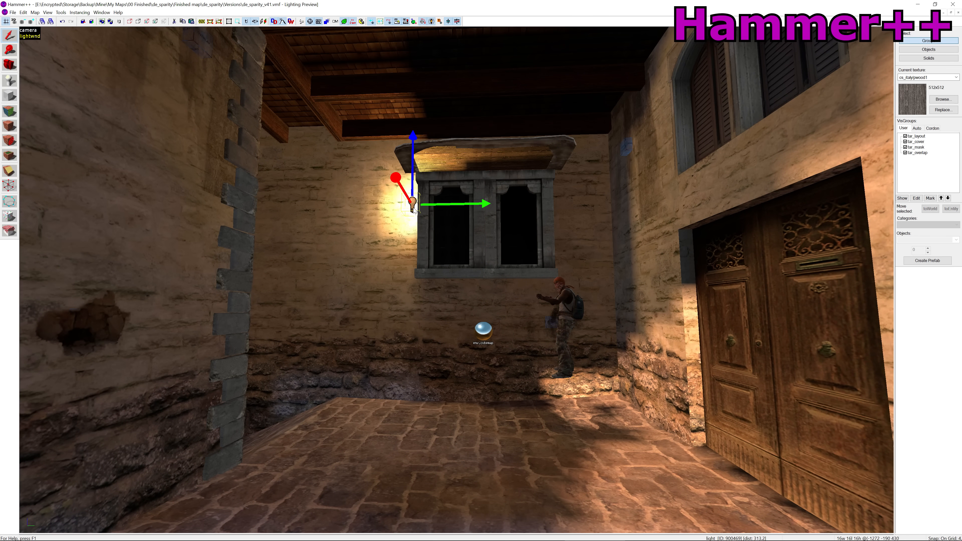
key("ctrl+z")
- Paste multiple copies of the light on the wall around the canopied window and up under the wooden ceiling
key("ctrl+v")
key("ctrl+v")
key("ctrl+v")
key("ctrl+v")
key("ctrl+v")
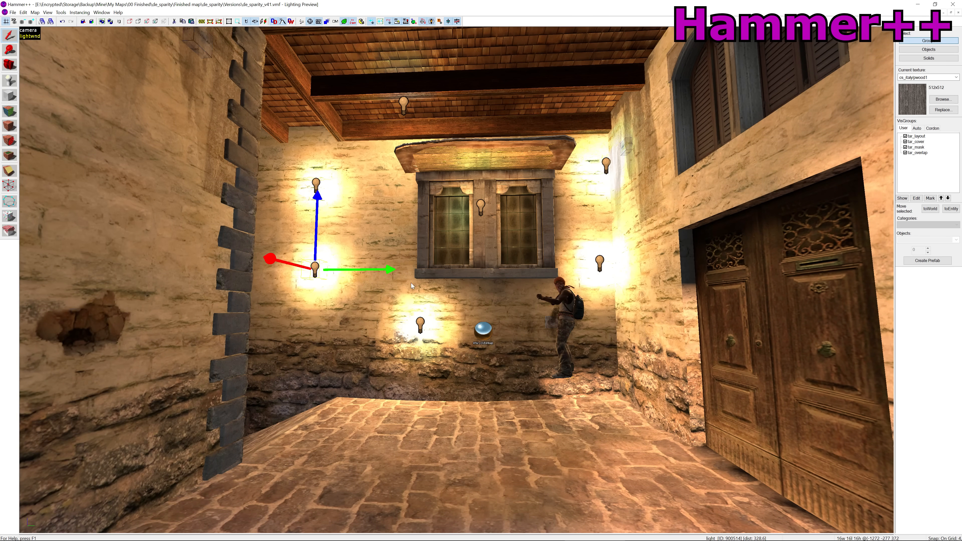
key("ctrl+v")
key("ctrl+v")
key("ctrl+v")
key("ctrl+v")
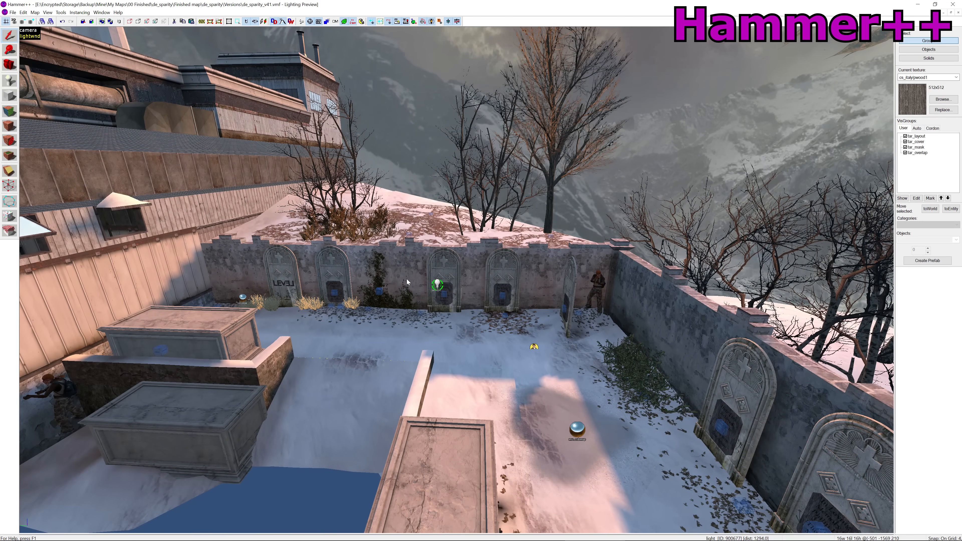
- Paste a row of light copies along the graveyard's back wall between the arched tombstones
key("ctrl+v")
key("ctrl+v")
key("ctrl+v")
key("ctrl+v")
key("ctrl+v")
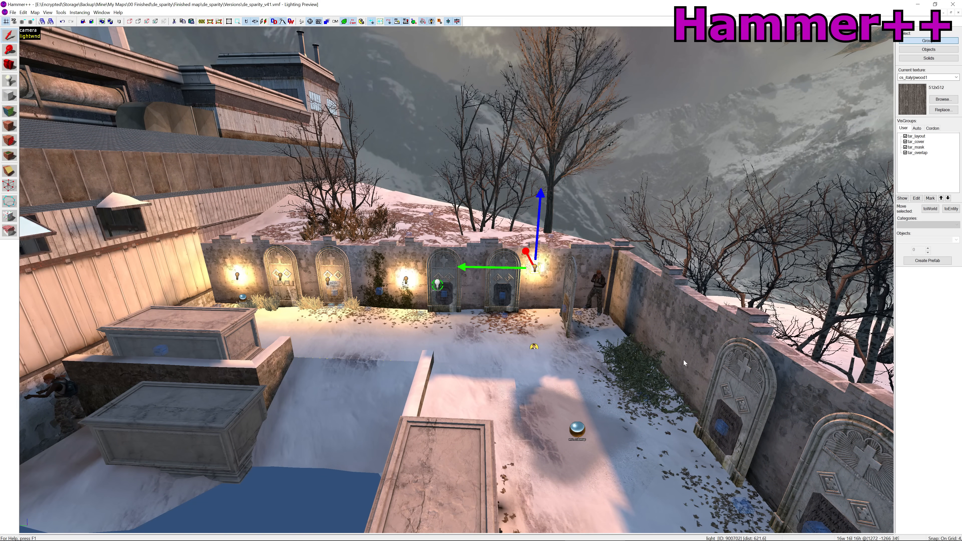
key("ctrl+v")
key("ctrl+v")
key("z")
key("a")
key("z")
key("ctrl+v")
key("ctrl+z")
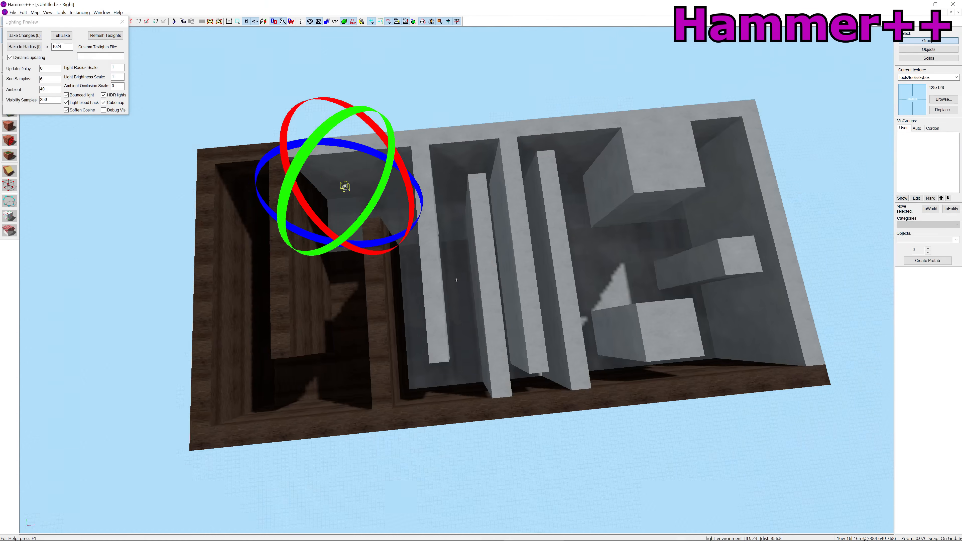
- Set the light_environment's Ambient color to blue and apply it
key("z")
key("alt+Return")
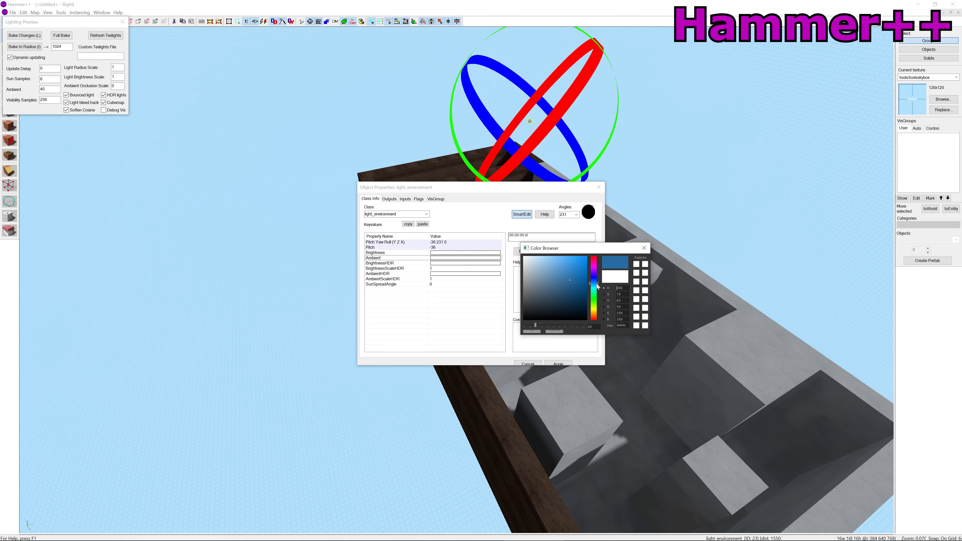
left_click(532, 331)
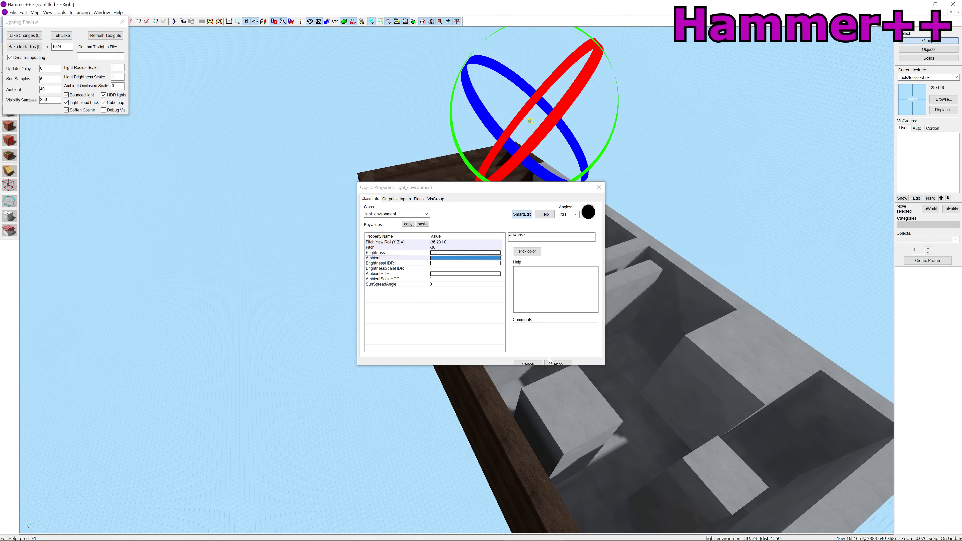
left_click_drag(448, 187, 218, 156)
left_click(328, 333)
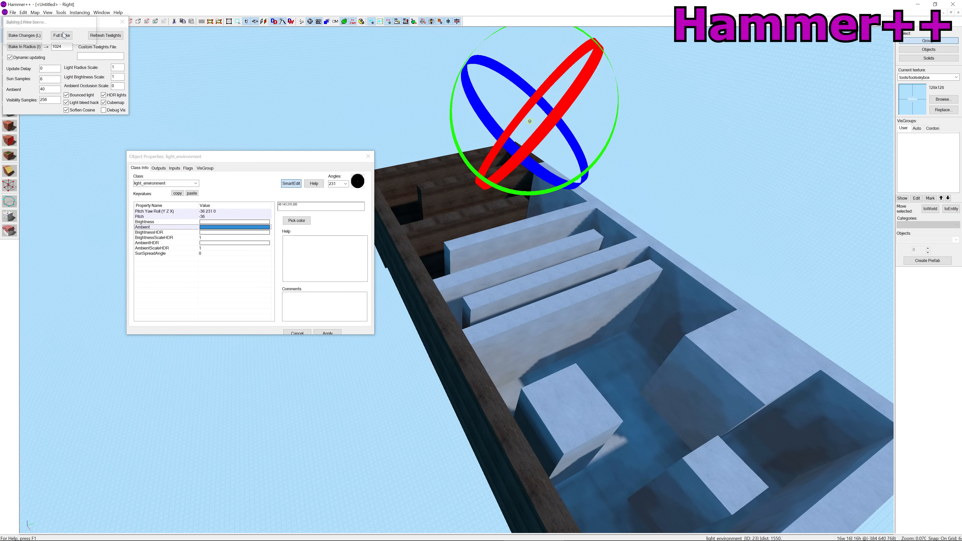
- Set the light_environment's Brightness color to pale yellow, apply it, and run a full lighting bake
left_click(235, 221)
left_click(296, 220)
left_click(307, 299)
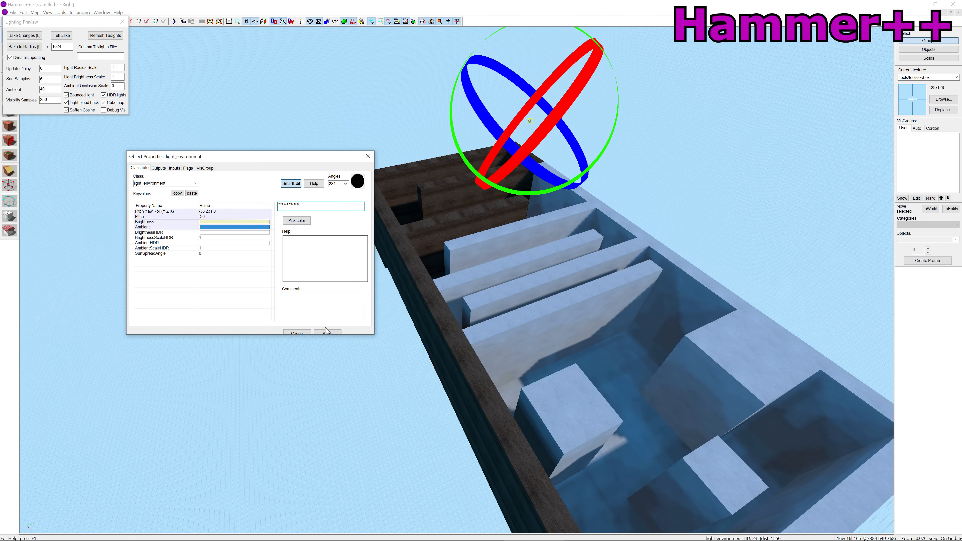
left_click(328, 332)
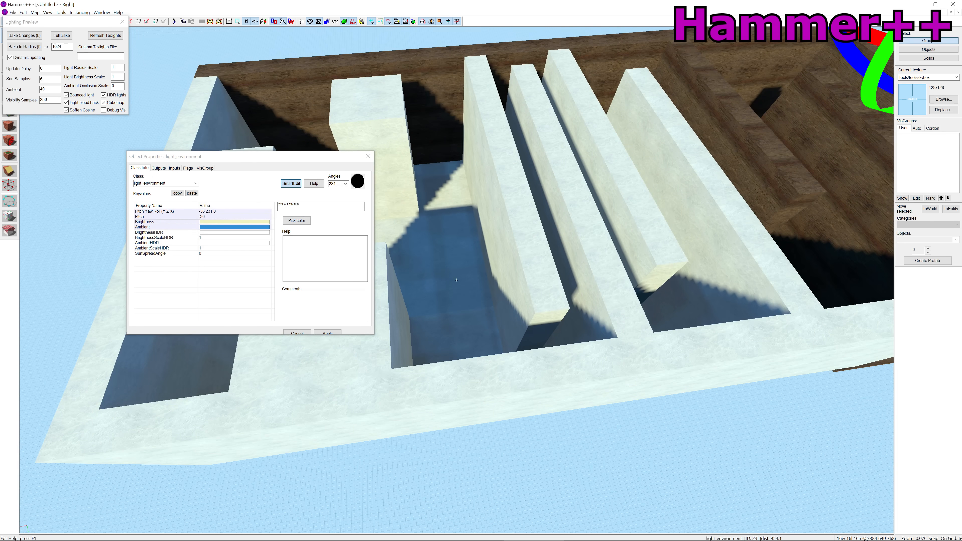
key("s")
key("z")
left_click(65, 35)
- Re-aim the light_environment's Pitch Yaw Roll by pointing it at a spot in the map, and run a full bake
left_click(154, 212)
left_click(340, 217)
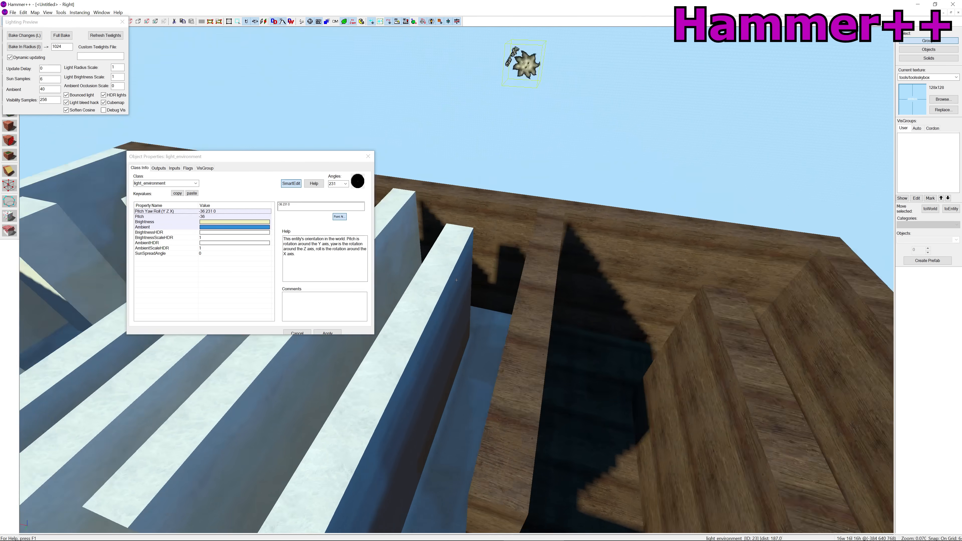
left_click(62, 36)
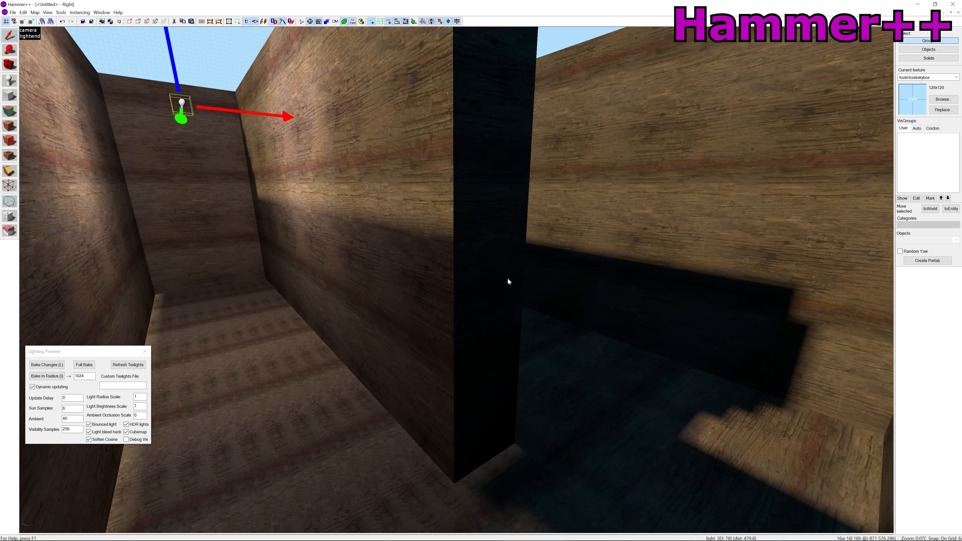
key("w")
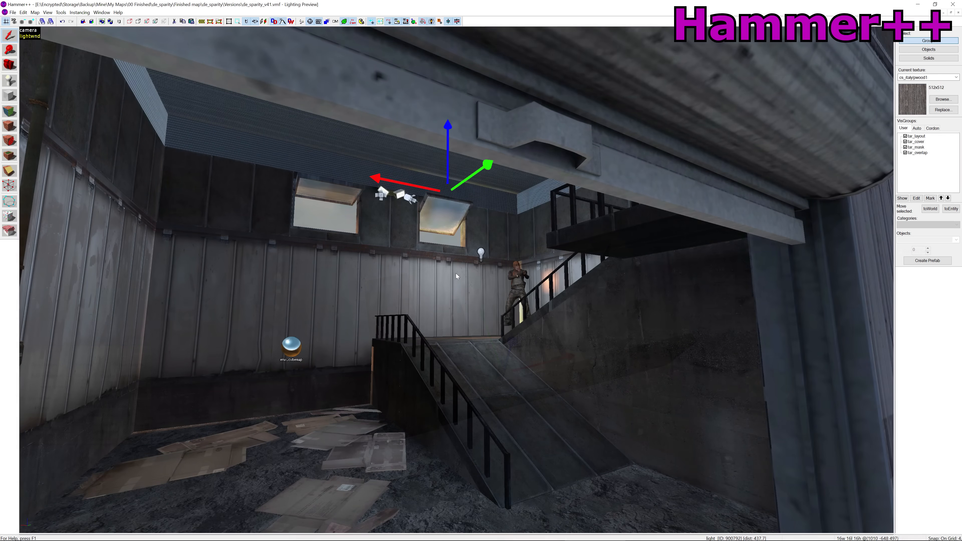
- Paste light copies from the upper corner by the windows down along the metal back wall above the ramp
key("ctrl+v")
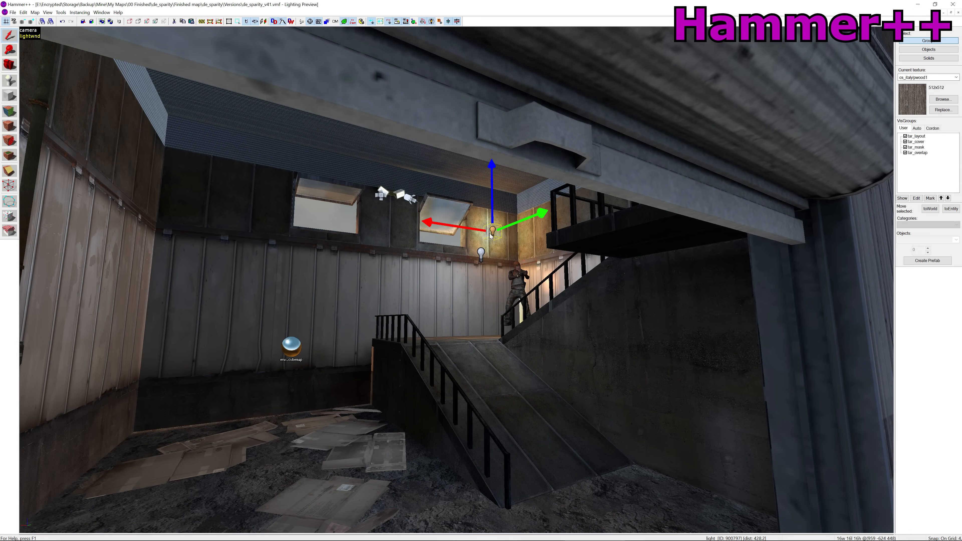
key("ctrl+v")
key("ctrl+v")
key("ctrl+v")
key("ctrl+v")
key("ctrl+v")
key("ctrl+v")
key("ctrl+v")
key("ctrl+v")
key("ctrl+v")
key("ctrl+v")
key("ctrl+v")
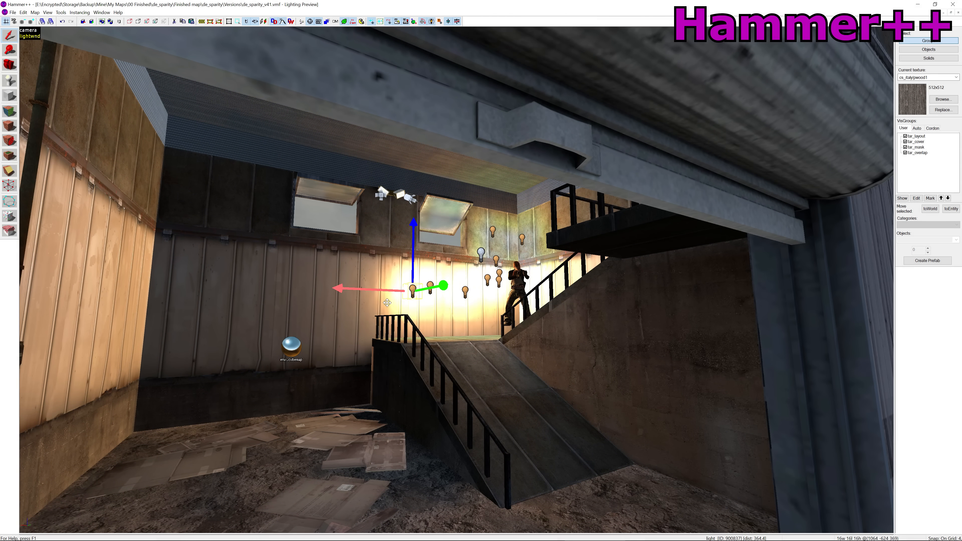
- Paste more light copies down the ramp, over the cardboard-strewn floor and onto the adjoining metal side wall
key("ctrl+v")
key("ctrl+v")
key("ctrl+v")
key("ctrl+v")
key("ctrl+v")
key("ctrl+v")
key("ctrl+v")
key("ctrl+v")
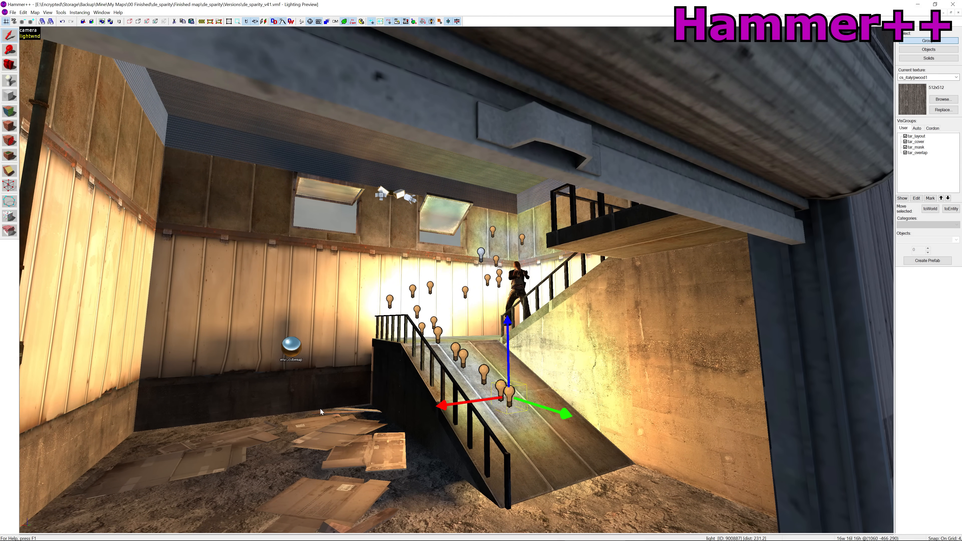
key("ctrl+v")
key("ctrl+v")
key("ctrl+v")
- Paste a series of light copies across the walls beneath the trussed roof of the neighbouring covered yard
key("z")
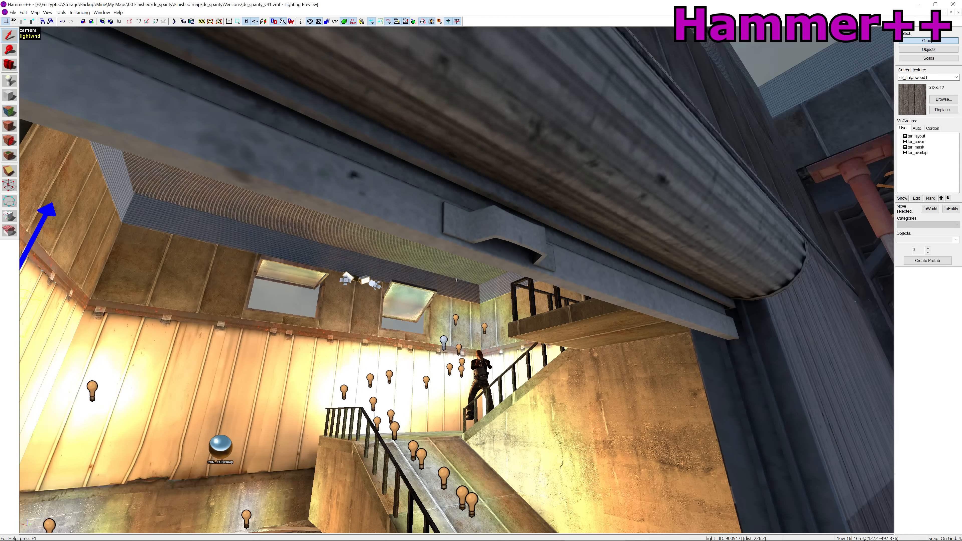
key("w")
key("w")
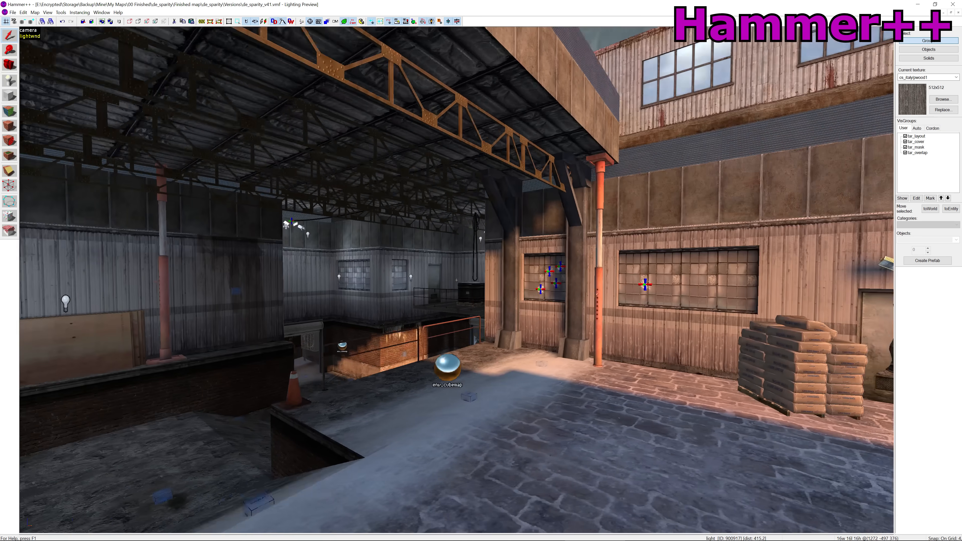
key("z")
key("ctrl+v")
key("ctrl+v")
key("ctrl+v")
key("ctrl+v")
key("ctrl+v")
key("ctrl+v")
key("ctrl+v")
key("ctrl+v")
key("ctrl+v")
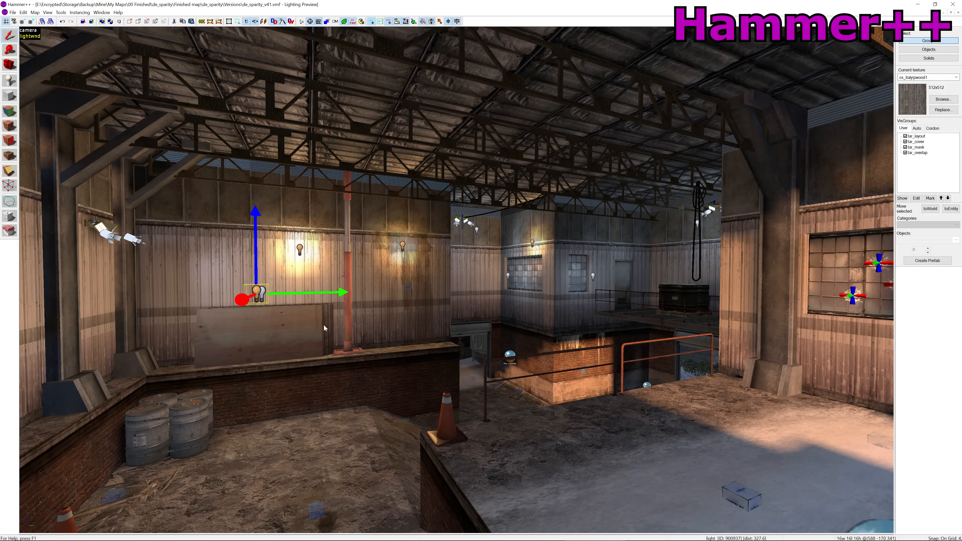
key("ctrl+v")
key("ctrl+v")
key("ctrl+v")
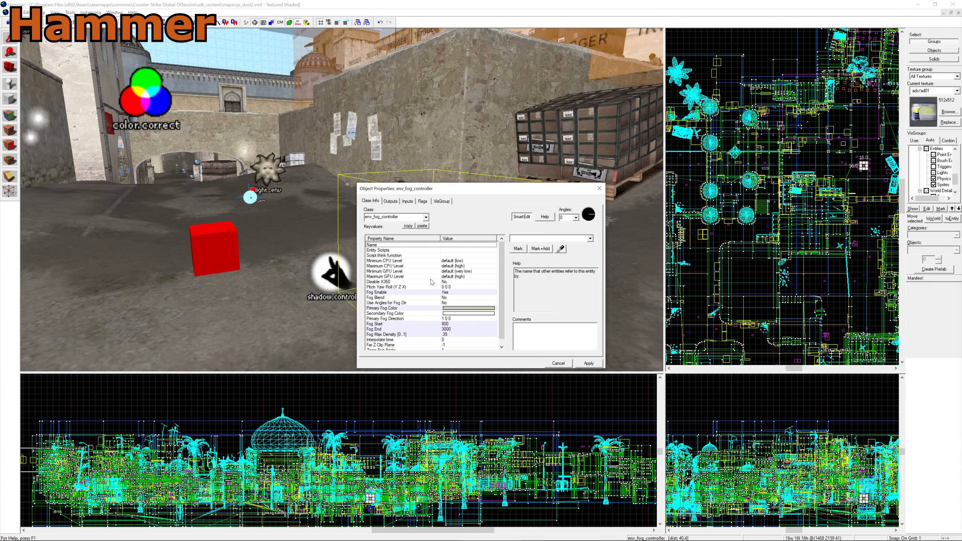
- Switch to standard Hammer and open the color choice for the env_fog_controller's Primary Fog Color
left_click_drag(473, 188, 648, 145)
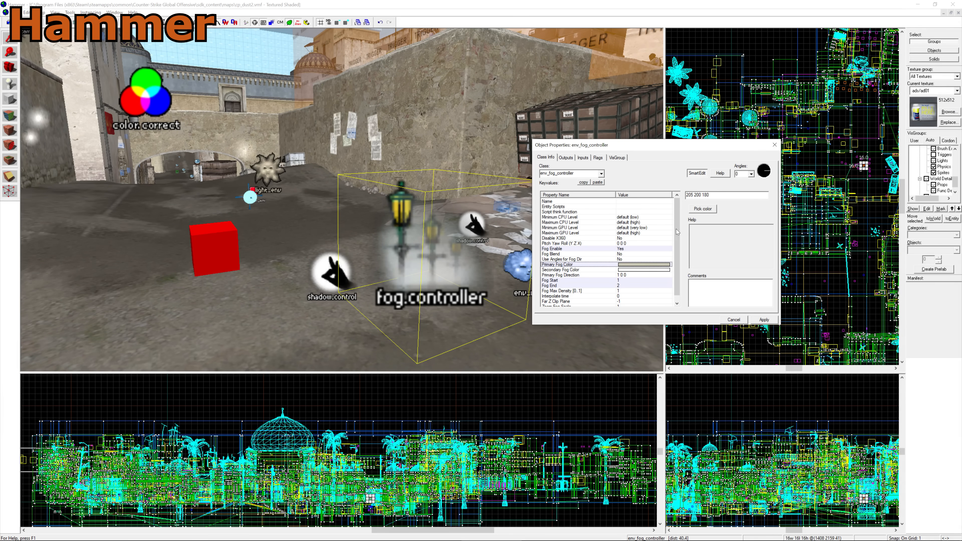
left_click(702, 209)
left_click(599, 287)
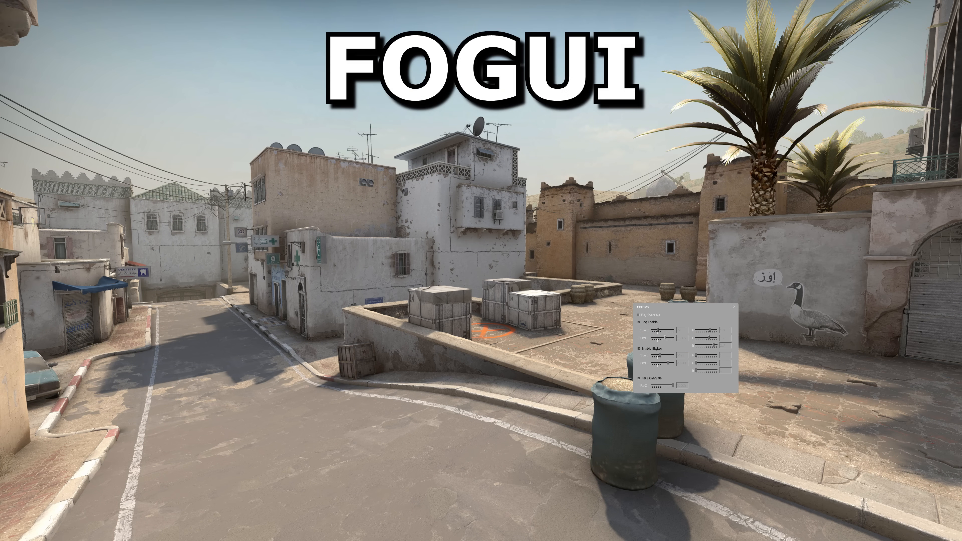
- Switch to Counter-Strike: Global Offensive, override the map's fog in the fogui panel, and adjust the fog and skybox fog sliders
left_click(654, 314)
left_click_drag(658, 331, 700, 331)
left_click(702, 337)
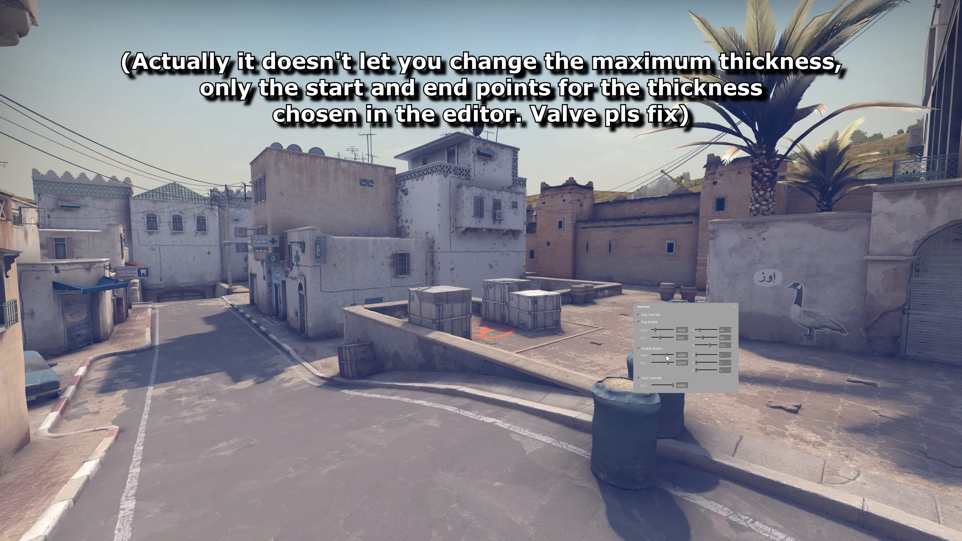
left_click_drag(660, 355, 657, 355)
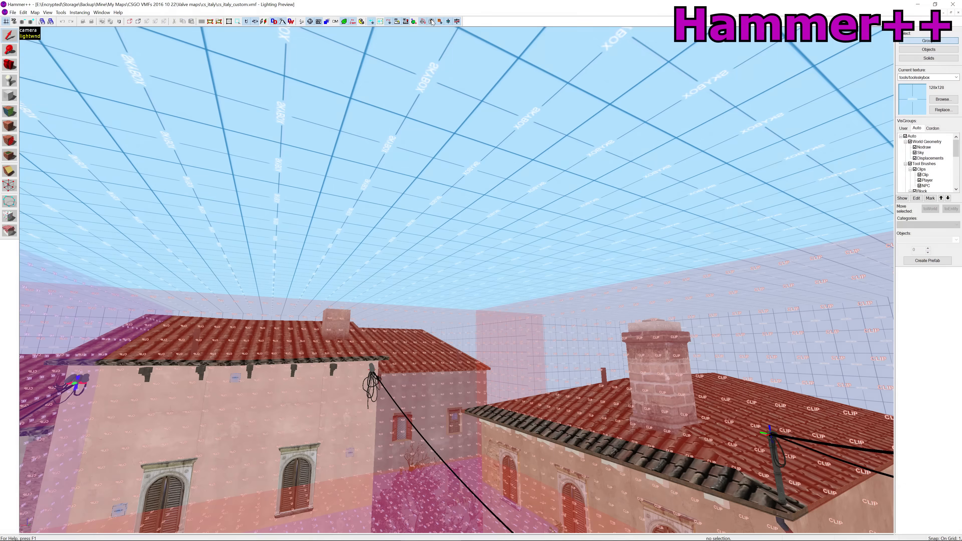
- Switch to Hammer++ and preview the real skybox over the cs_italy rooftops with the tool brushes hidden
key("z")
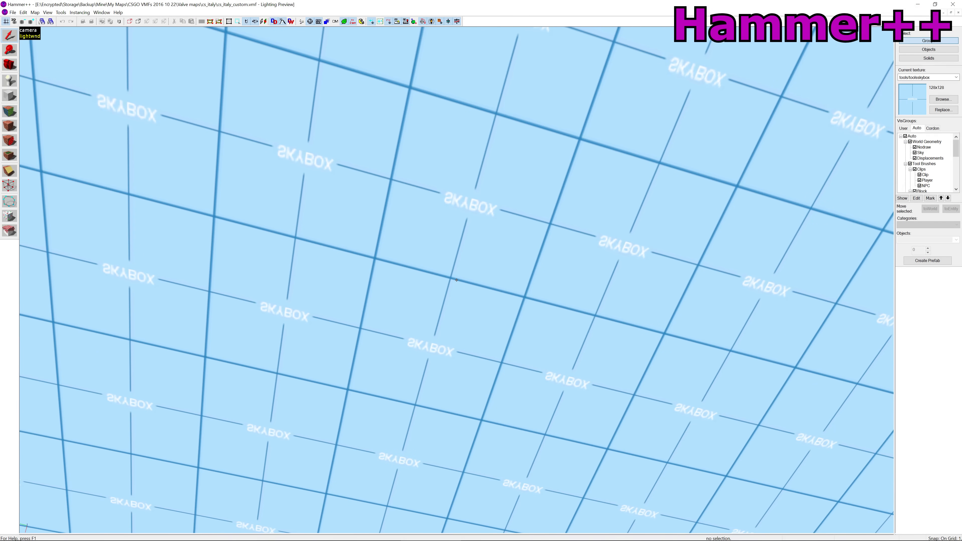
mouse_move(457, 280)
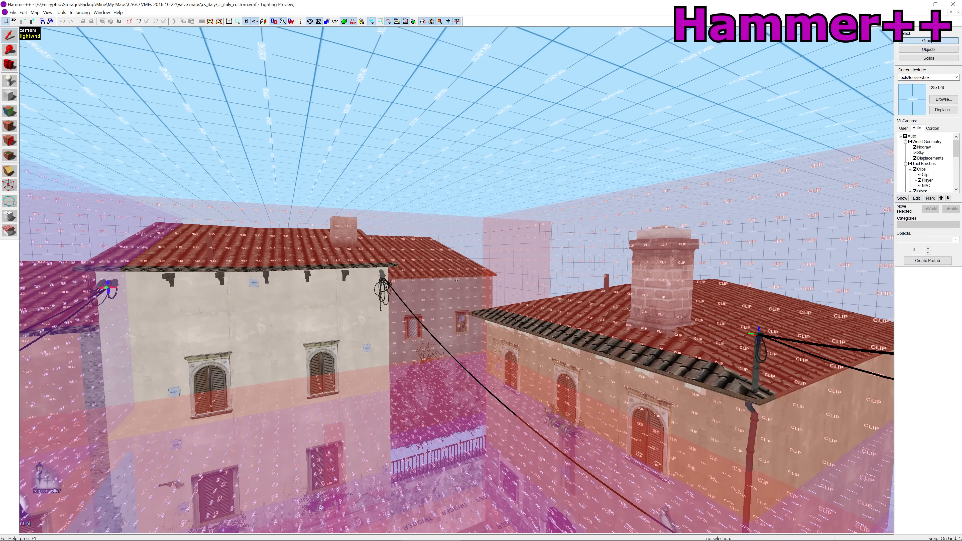
left_click(440, 21)
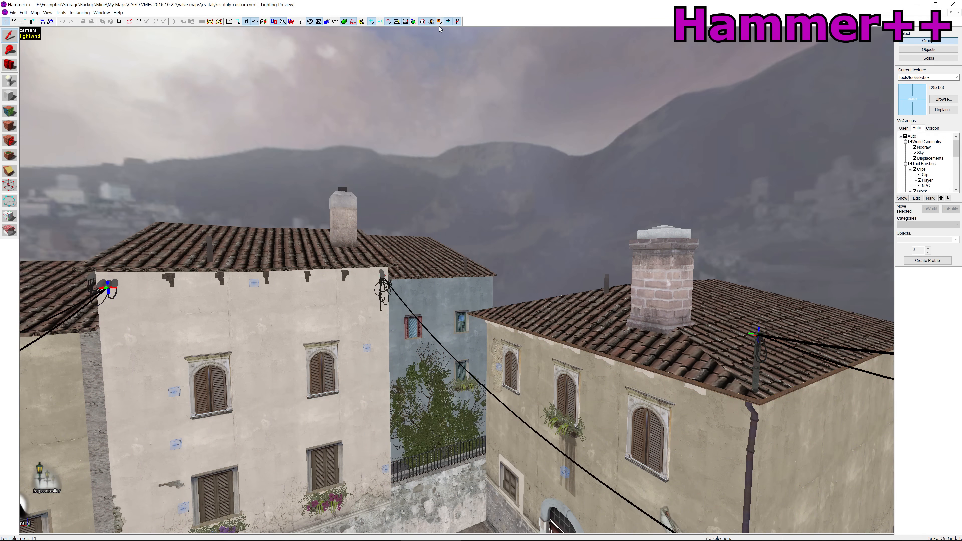
key("w")
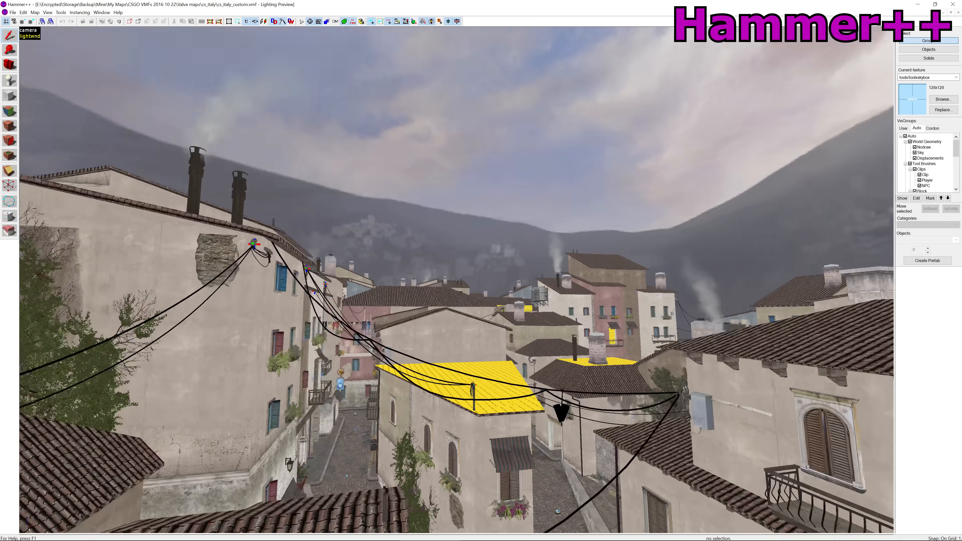
key("a")
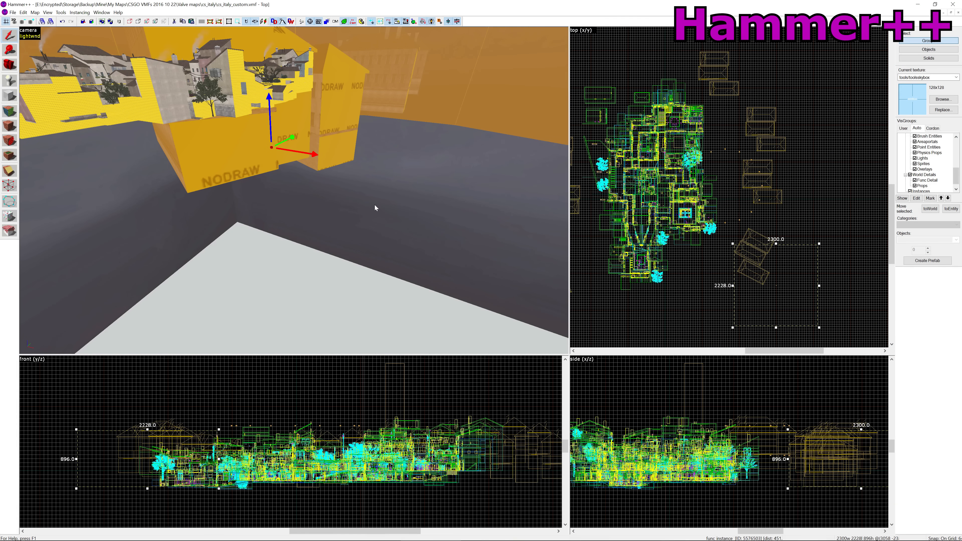
- Deselect the 3D skybox instance and examine the distant buildings and bell tower beyond the cs_italy rooftops
key("z")
key("w")
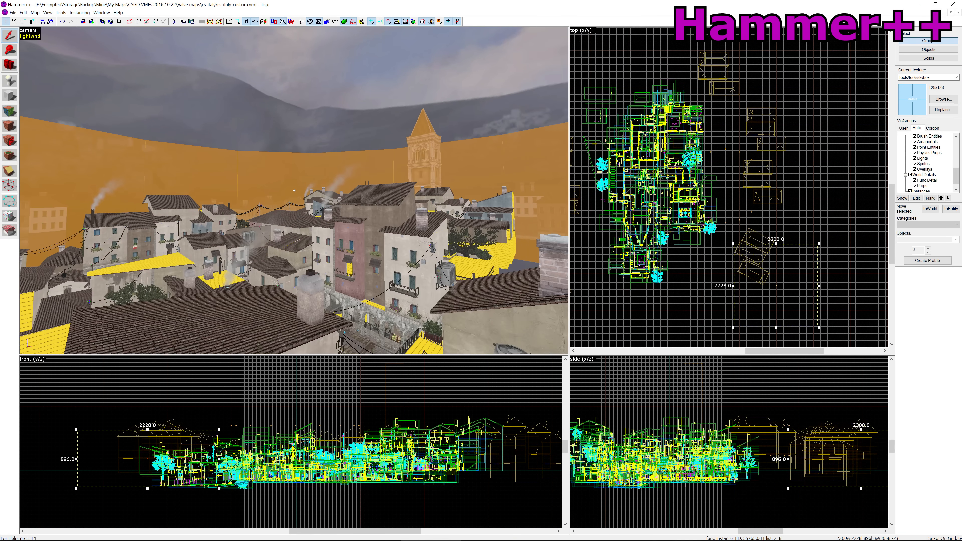
key("w")
left_click(806, 204)
key("z")
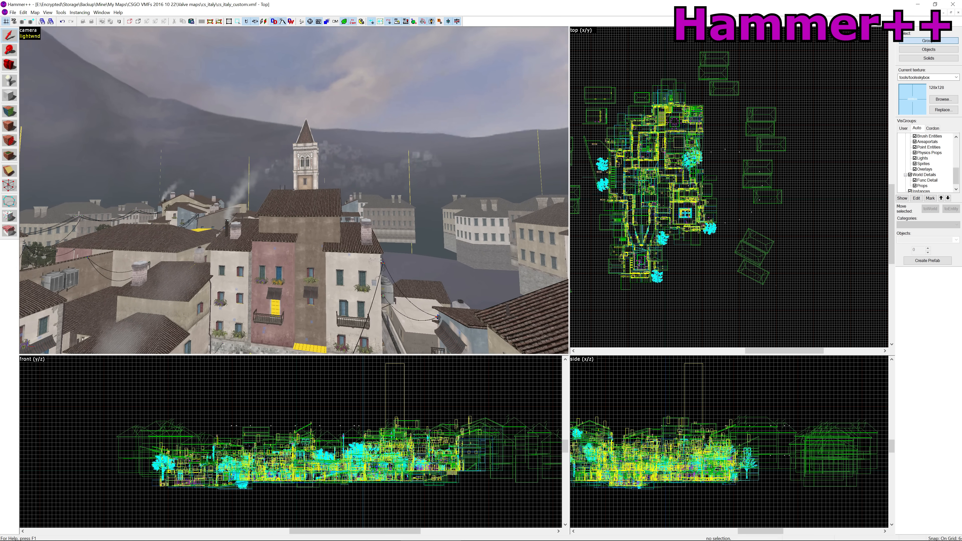
key("w")
key("a")
key("w")
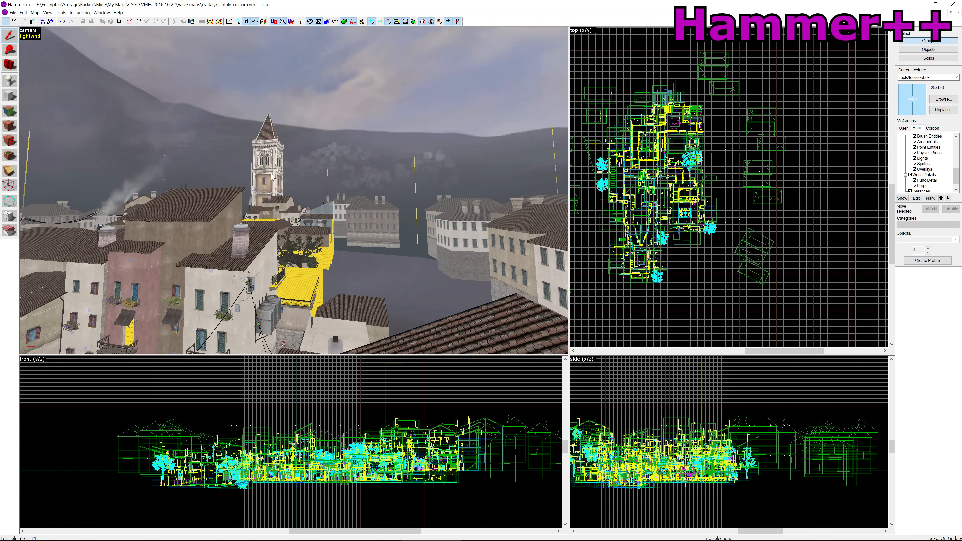
key("w")
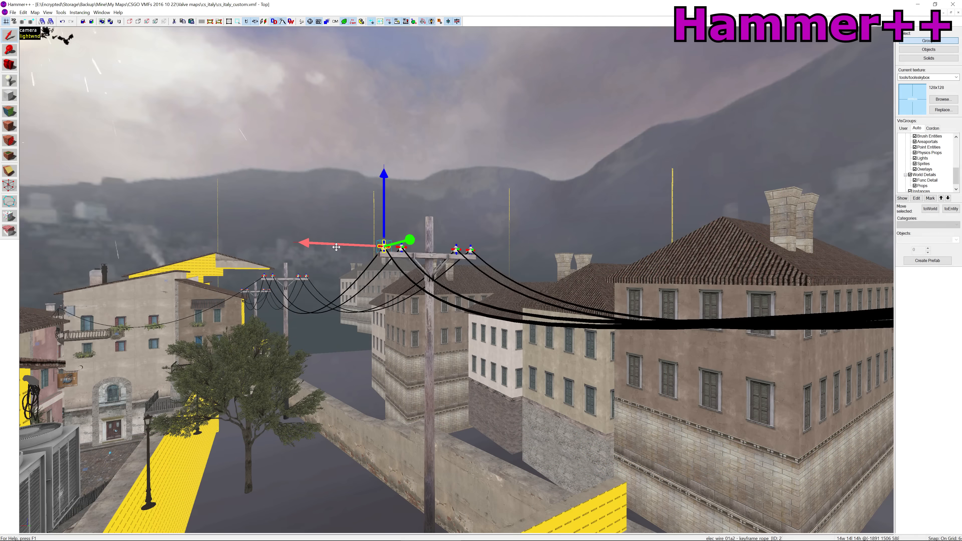
- Move the utility pole's outer rope keyframe off its insulator and upward, and shift the neighbouring keyframe sideways along the crossarm
left_click_drag(292, 244, 290, 244)
left_click_drag(357, 238, 396, 219)
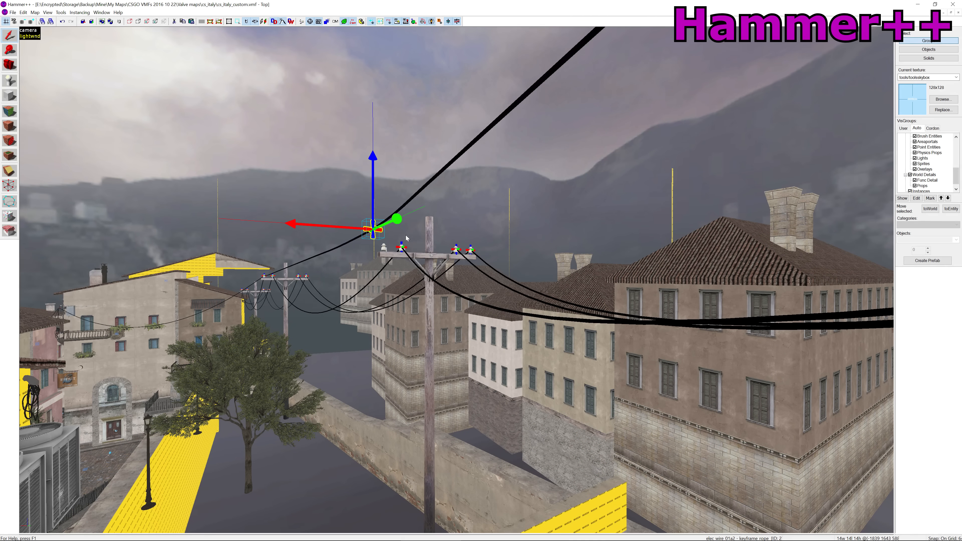
left_click_drag(374, 162, 373, 110)
left_click(401, 247)
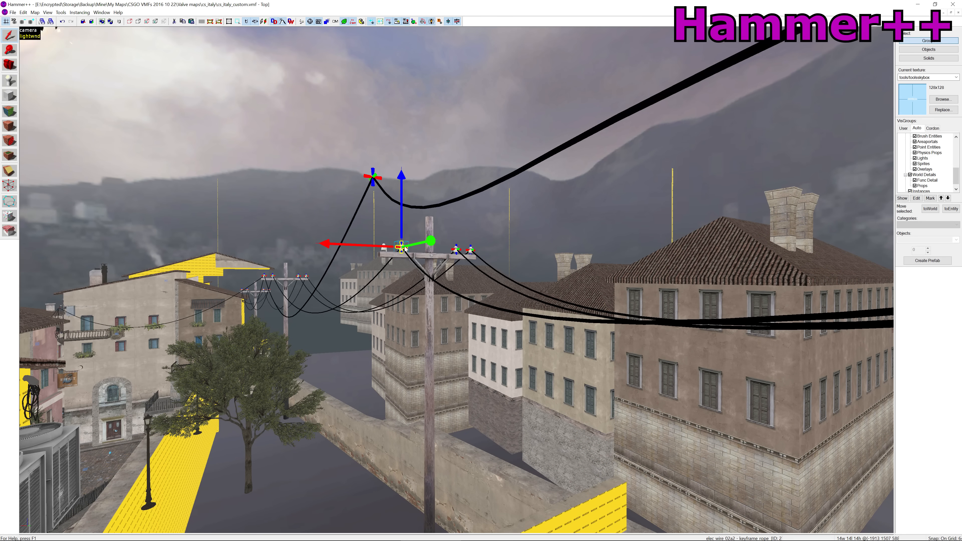
left_click_drag(341, 245, 261, 243)
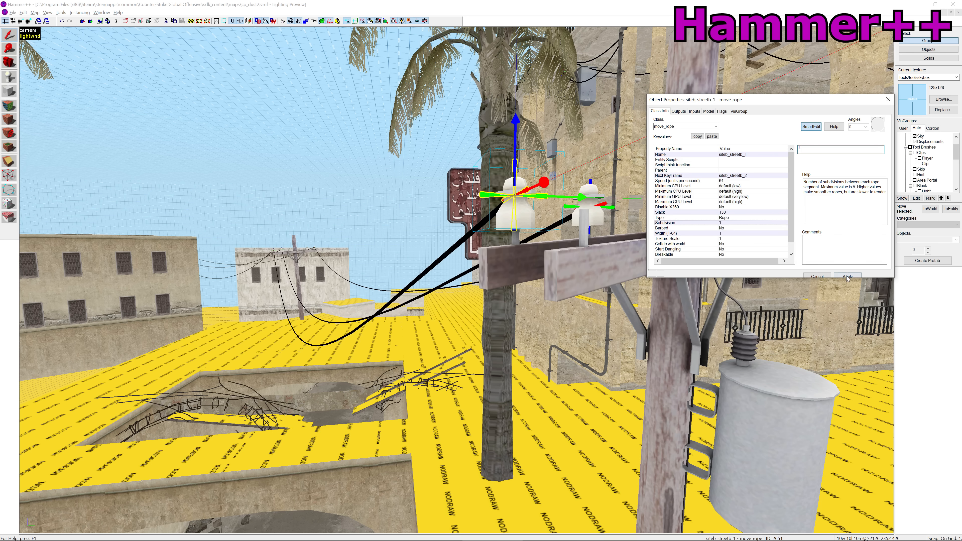
- Apply Subdivision 1 to the siteb_streetb_1 move_rope and set the siteb_streeta_1 rope's width to 64
left_click(846, 276)
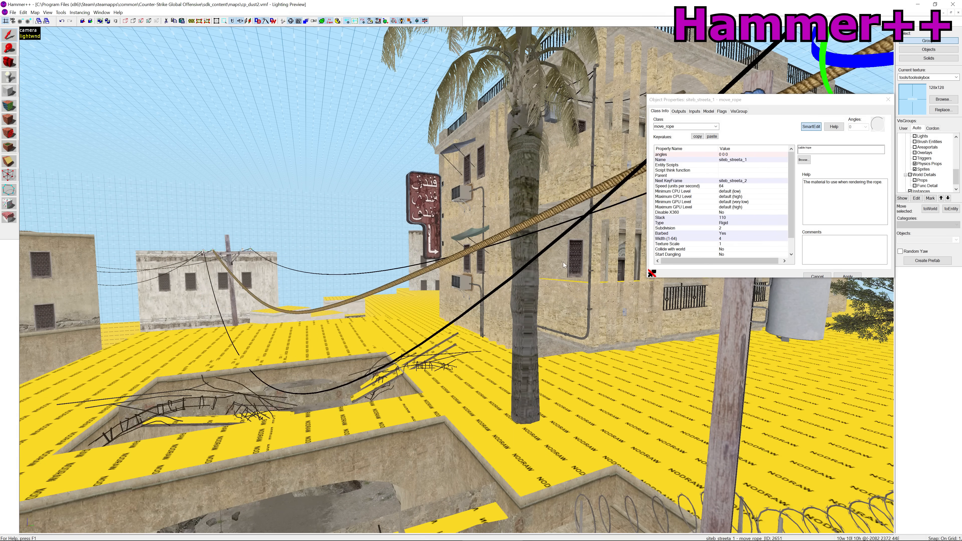
key("s")
key("w")
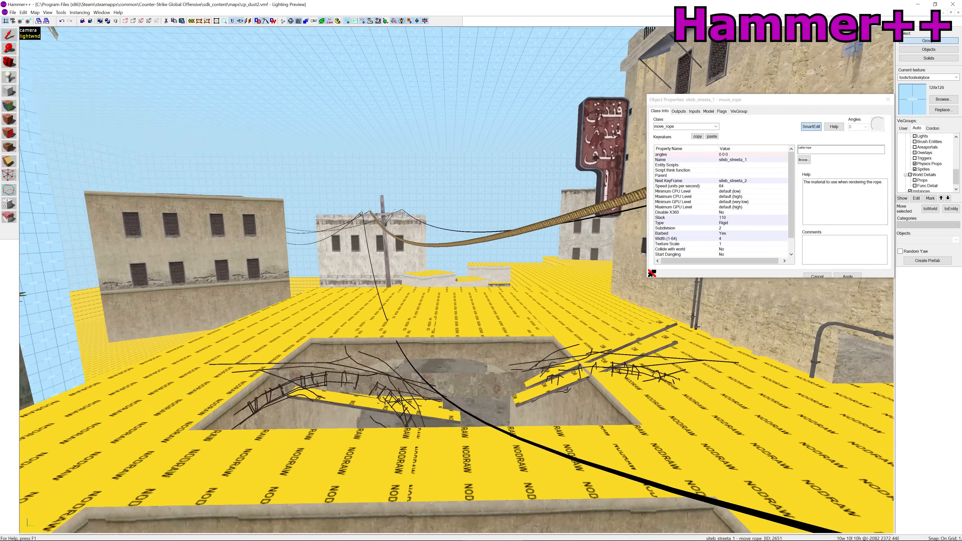
key("d")
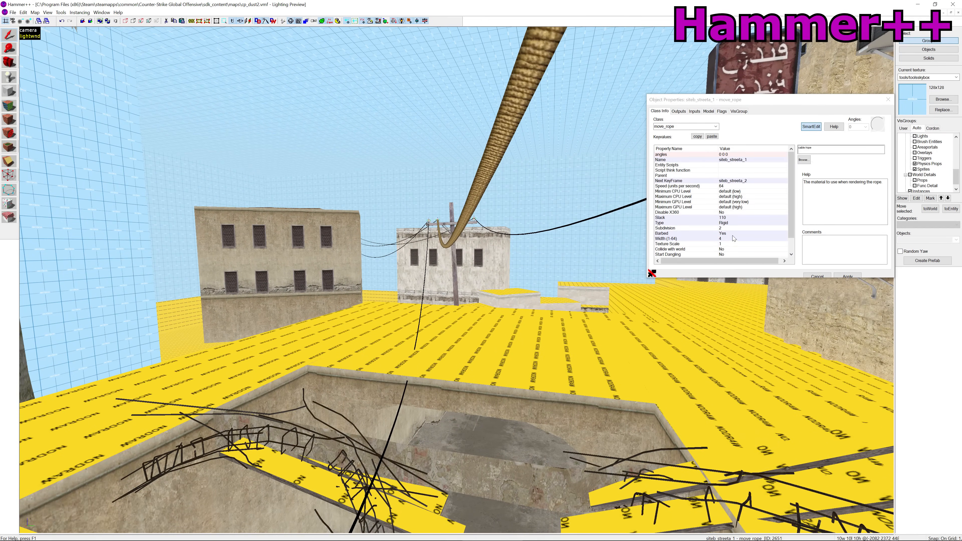
type("64z")
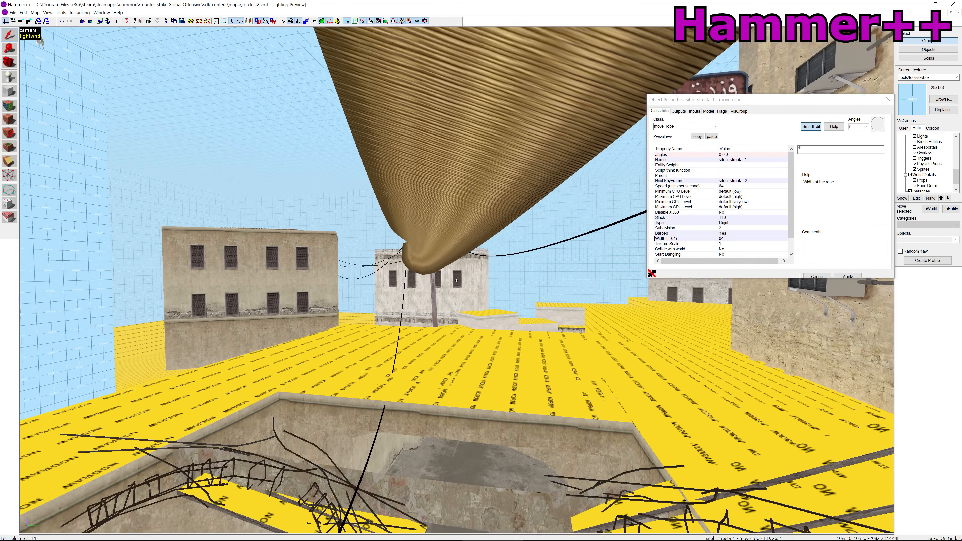
- Set the siteb_streeta_1 rope's slack to 300 and apply it
type("s")
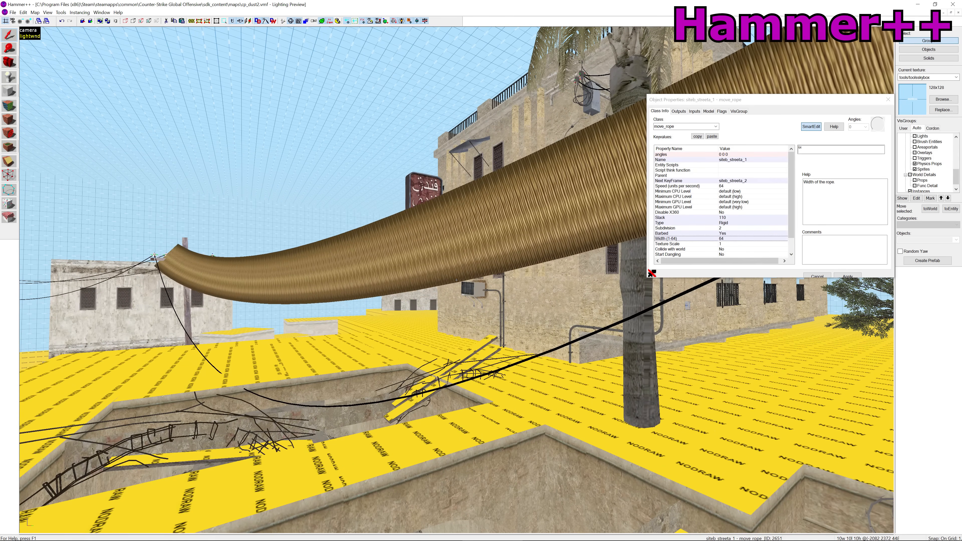
type("dz")
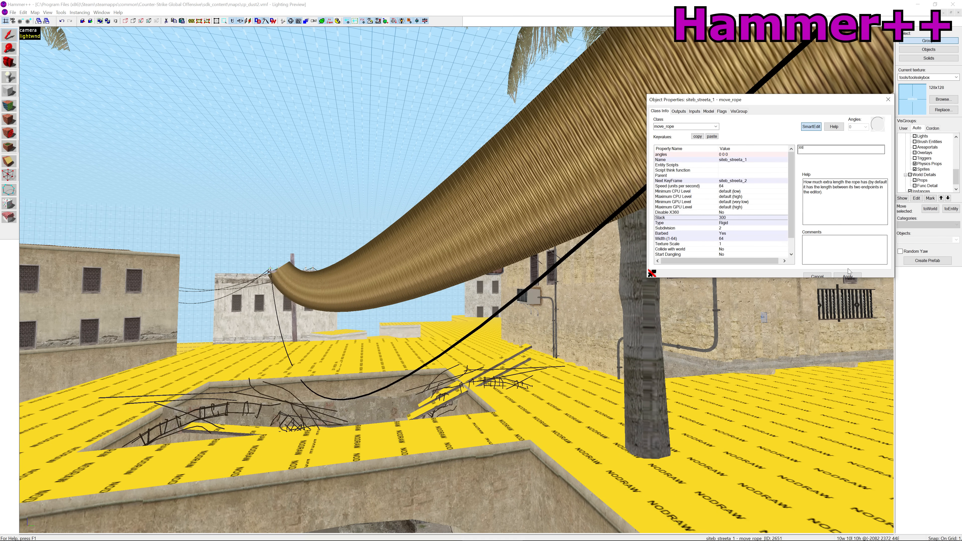
left_click(854, 275)
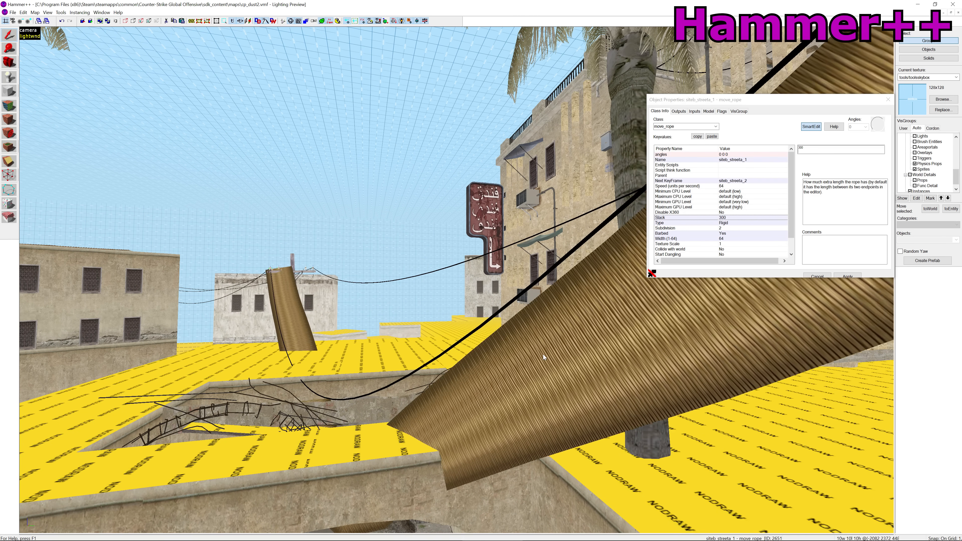
key("z")
key("s")
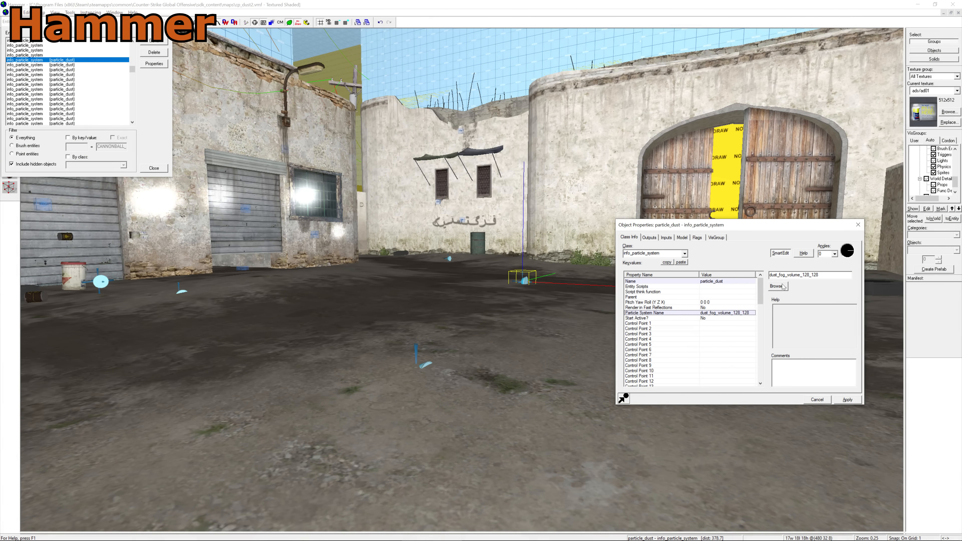
- Switch to standard Hammer and view the Particle Browser for the particle_dust entity's particle system name
left_click(784, 286)
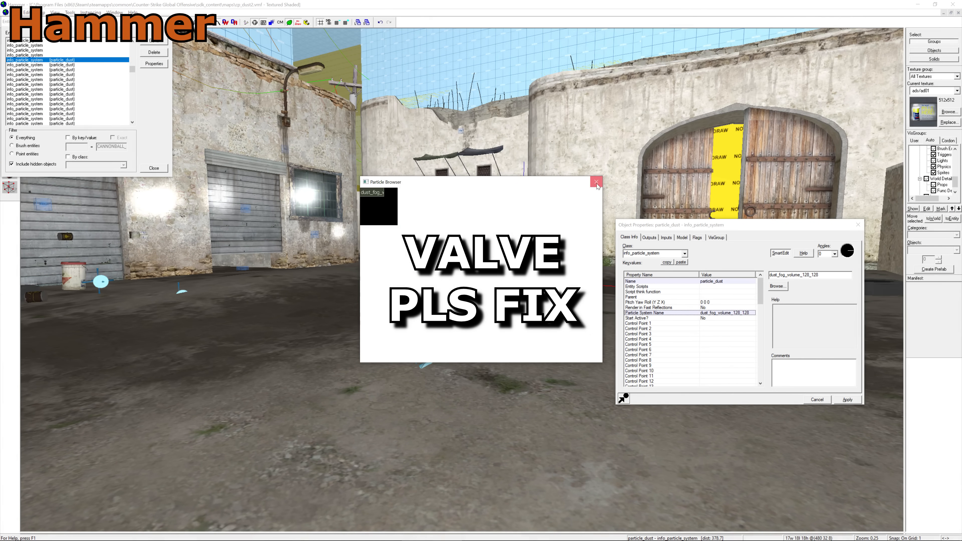
left_click(596, 182)
left_click(778, 286)
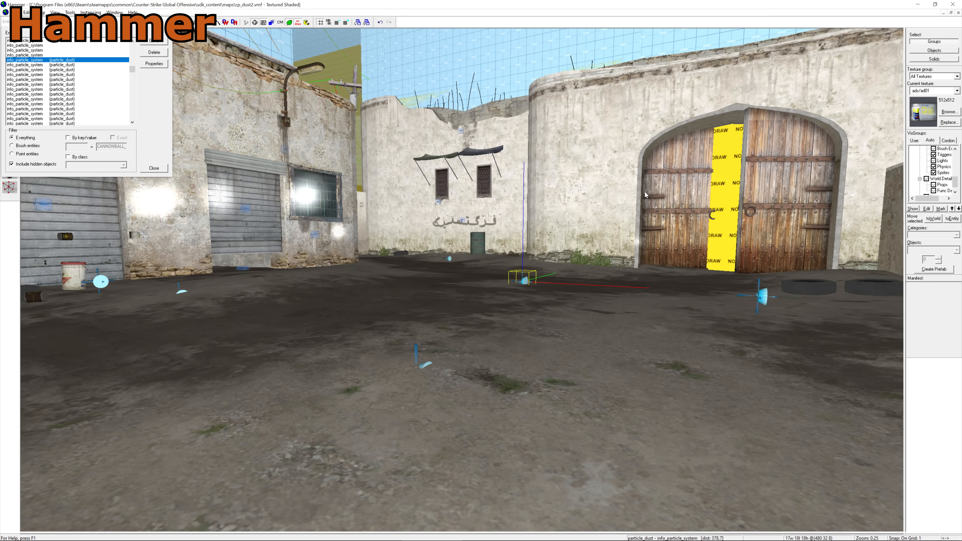
- Open the texture browser, reduce the preview size to 128x128 and look through the available textures
left_click(943, 113)
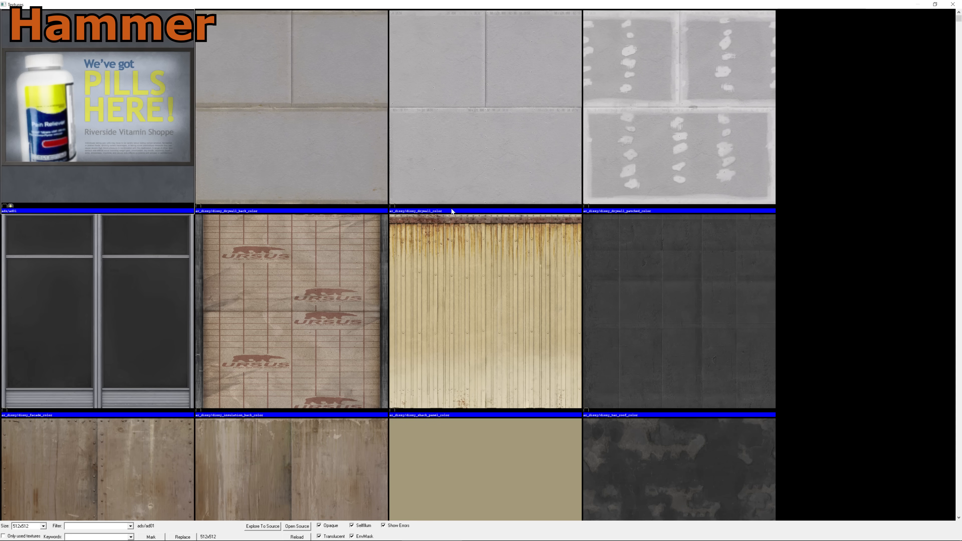
scroll(318, 320, "down", 5)
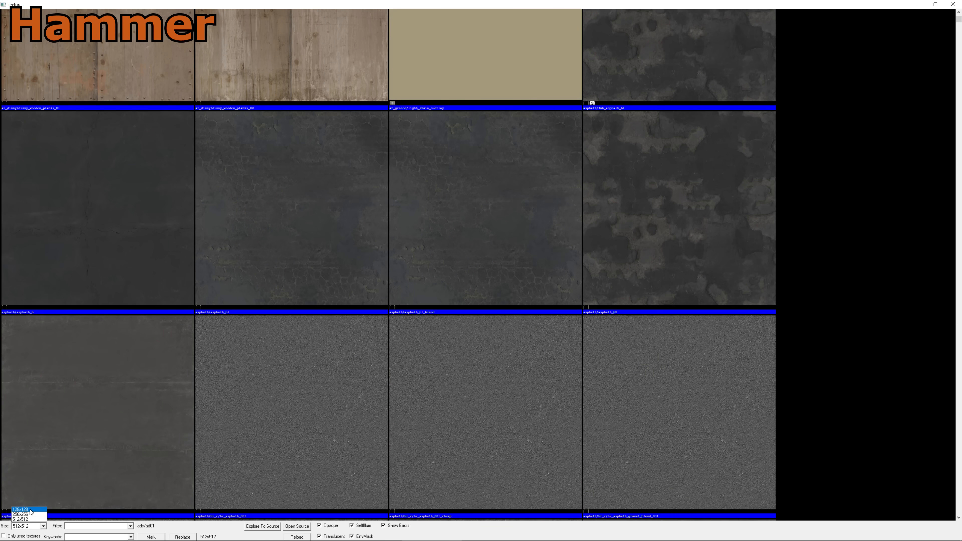
left_click(30, 510)
scroll(403, 189, "down", 6)
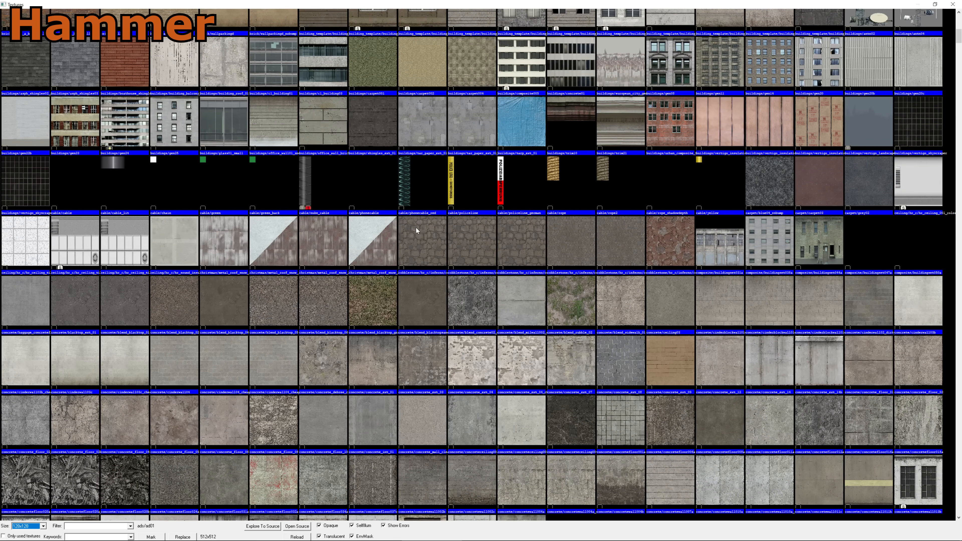
scroll(379, 293, "down", 5)
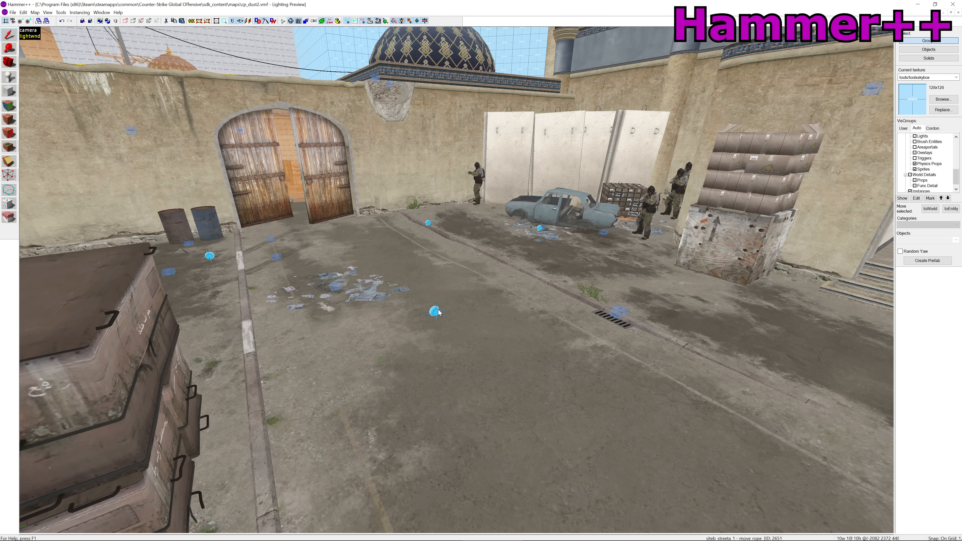
- Switch to Hammer++, open the Particle Browser for a particle_dust entity and examine the animated particle previews at a larger panel size
double_click(436, 313)
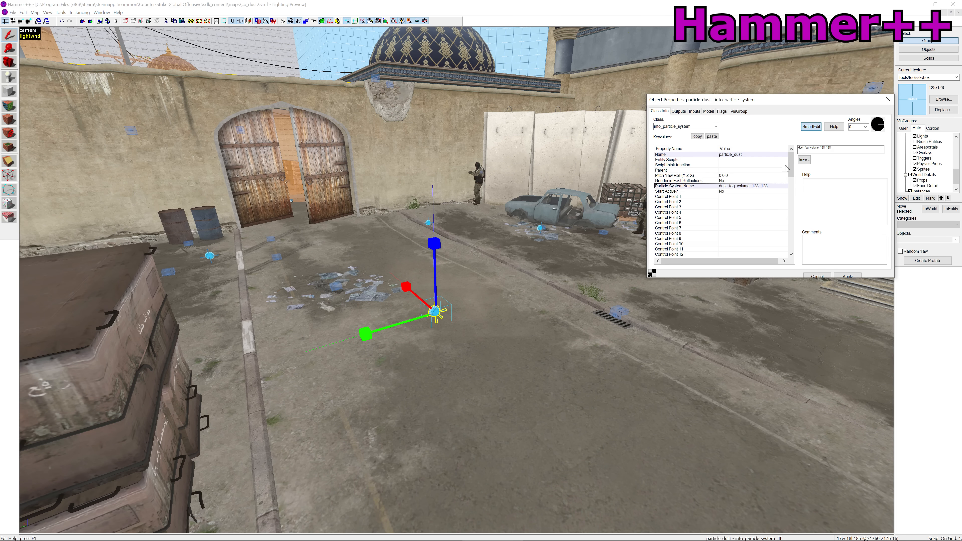
left_click(803, 159)
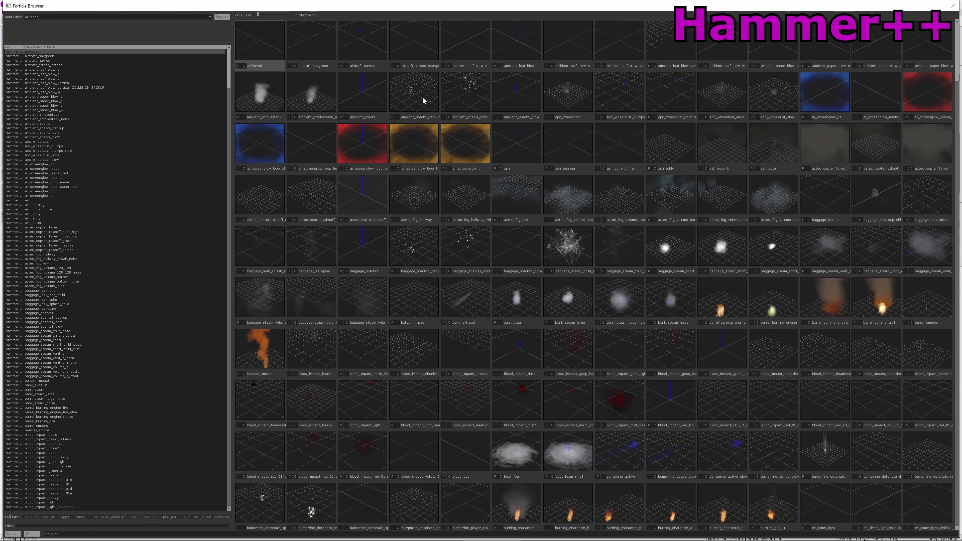
left_click_drag(256, 17, 270, 15)
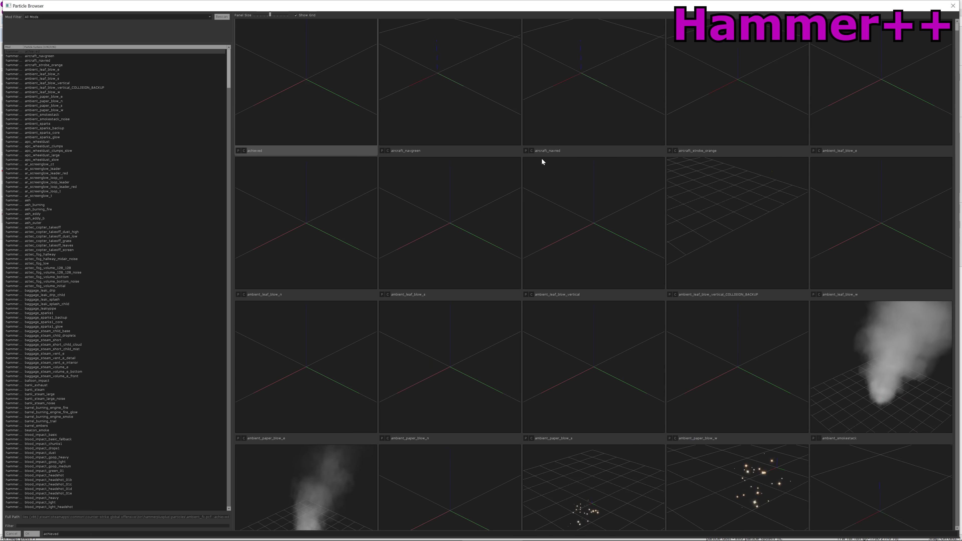
scroll(711, 219, "down", 3)
scroll(711, 219, "down", 8)
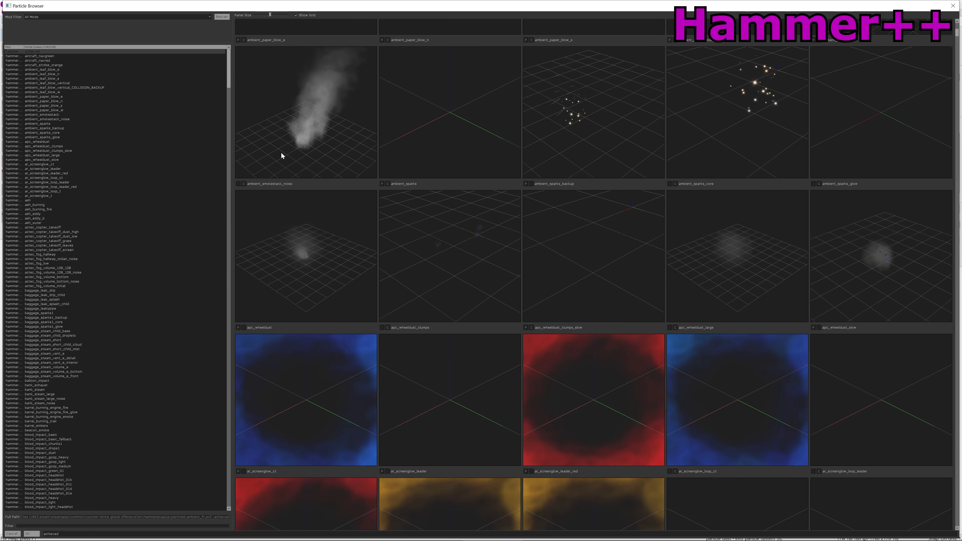
scroll(281, 155, "down", 20)
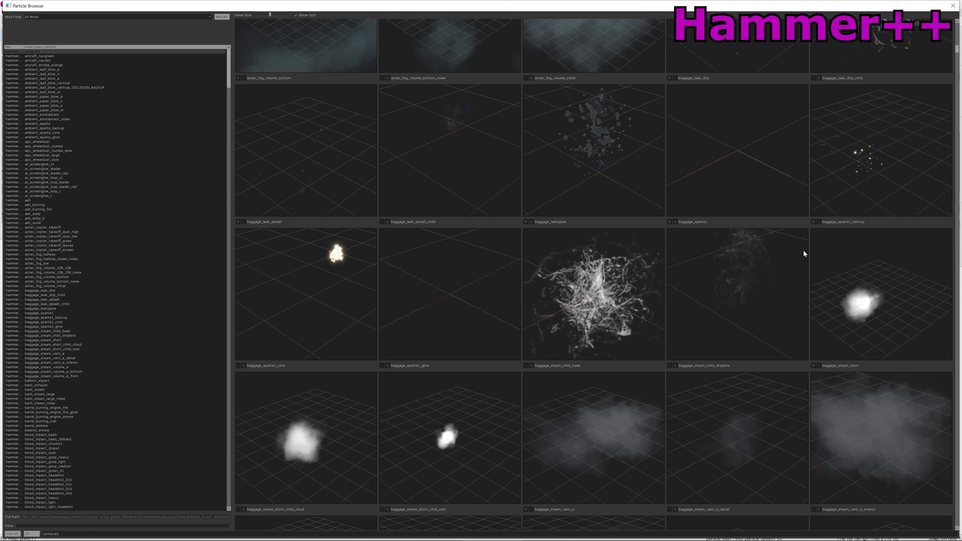
scroll(806, 247, "down", 7)
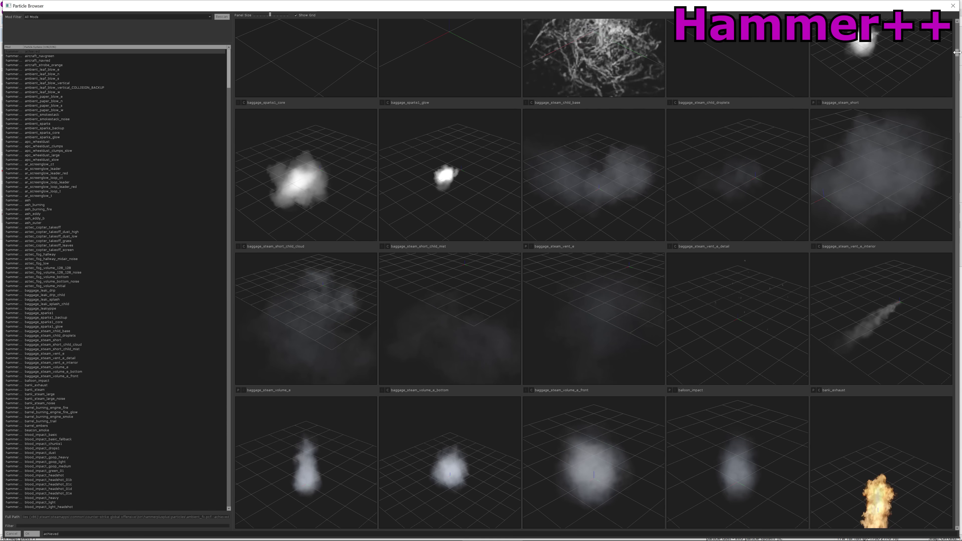
left_click_drag(955, 53, 958, 91)
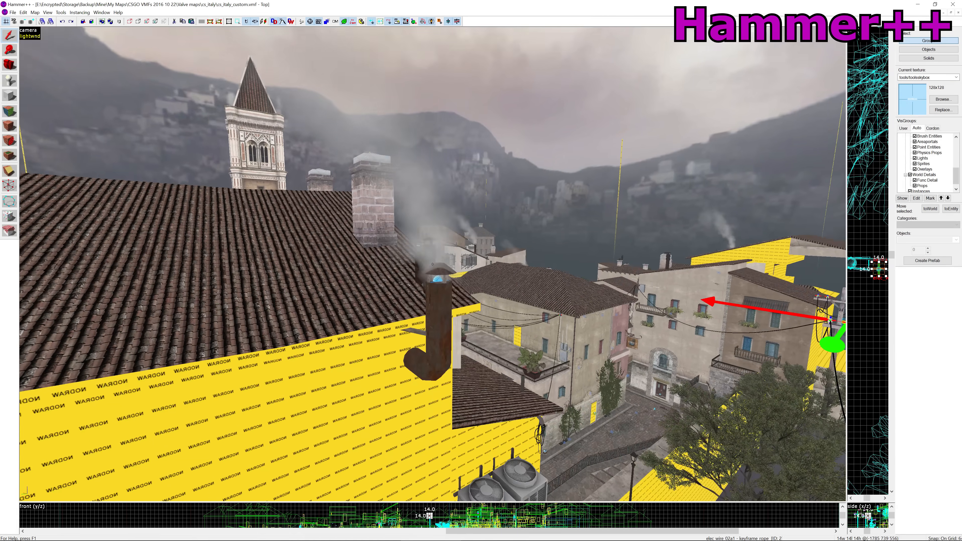
- Browse the particle systems and apply c4_train_ground_effect to the info_particle_system on the rusty cs_italy chimney pipe, then inspect the chimney
scroll(438, 354, "up", 2)
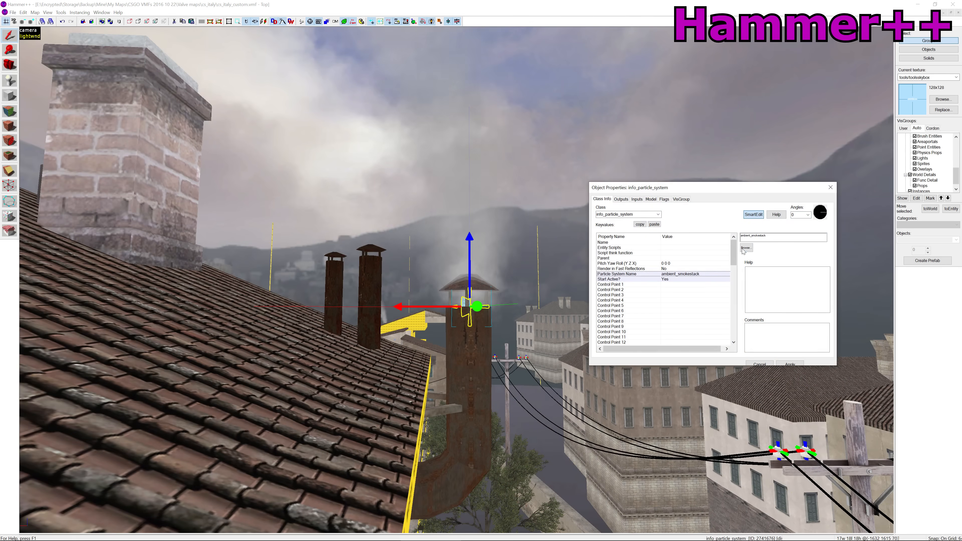
left_click(745, 248)
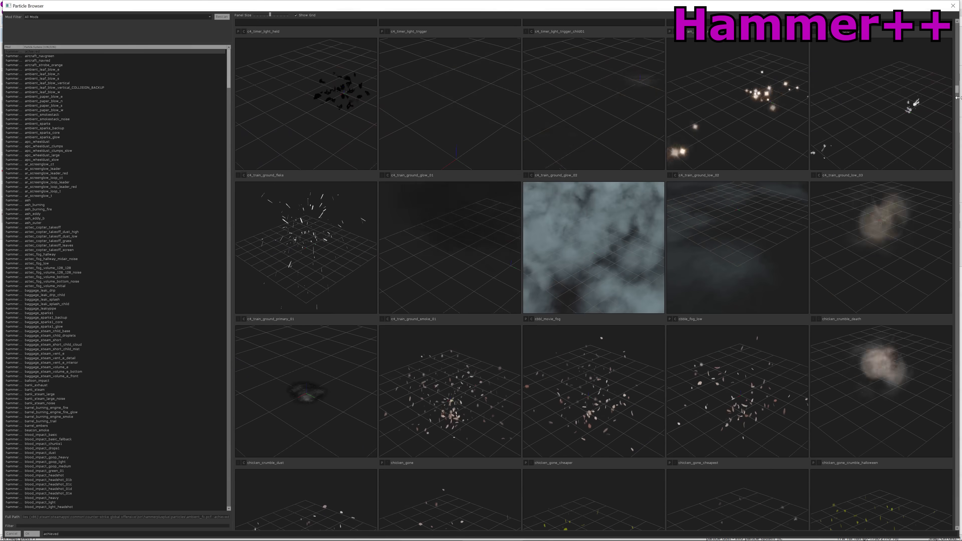
left_click_drag(957, 101, 956, 157)
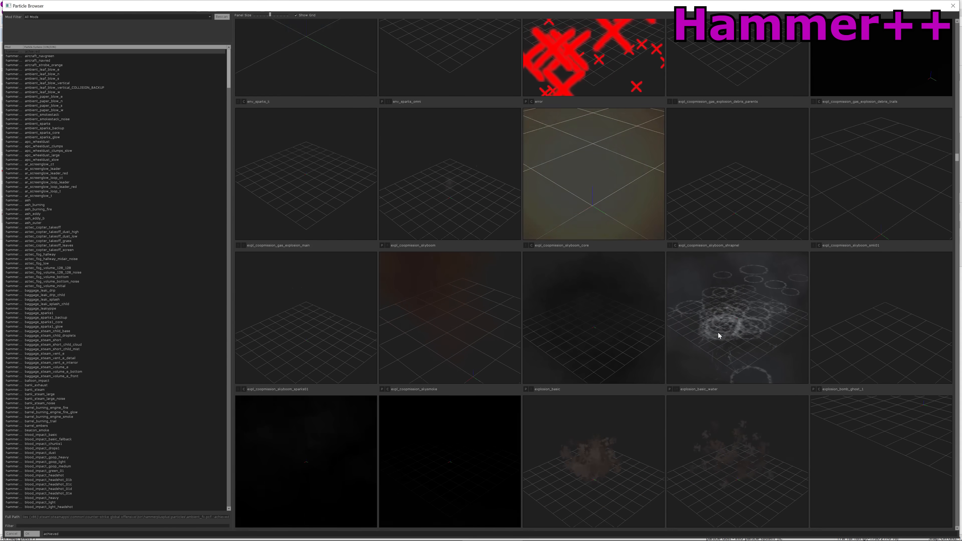
scroll(735, 313, "down", 2)
scroll(736, 313, "down", 5)
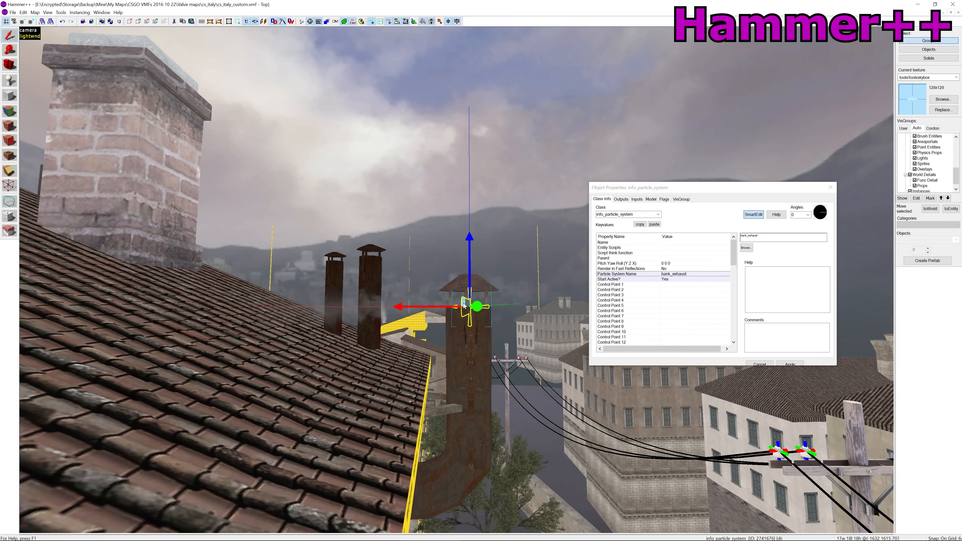
left_click(791, 364)
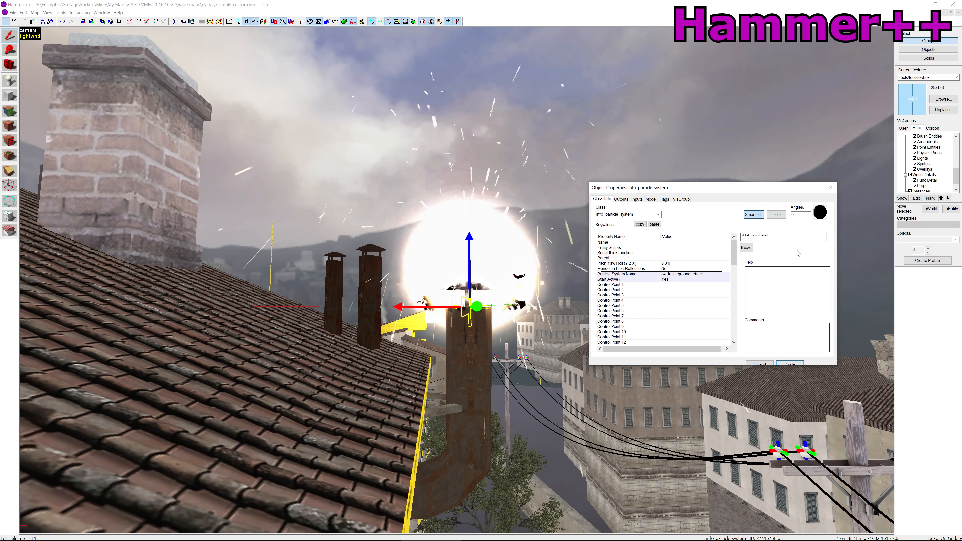
left_click(830, 187)
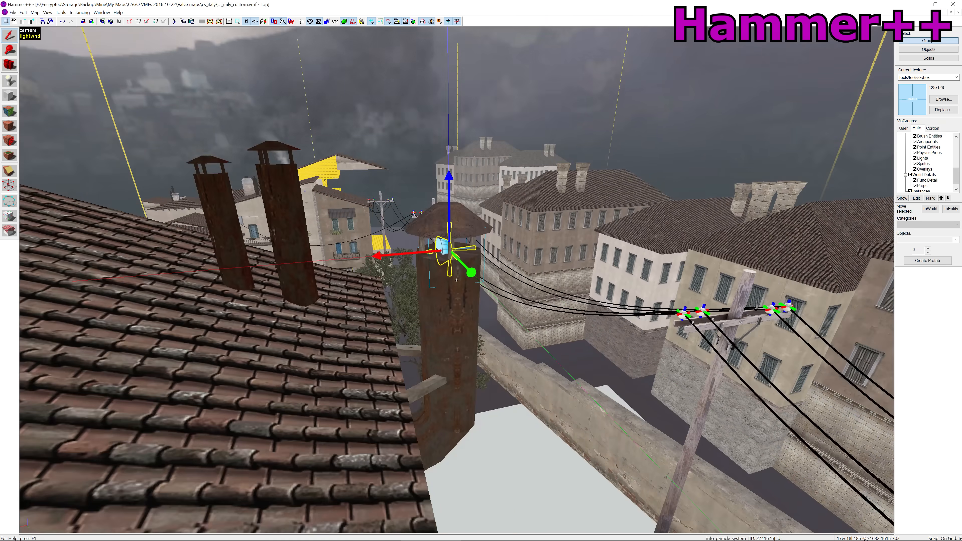
key("z")
key("s")
key("d")
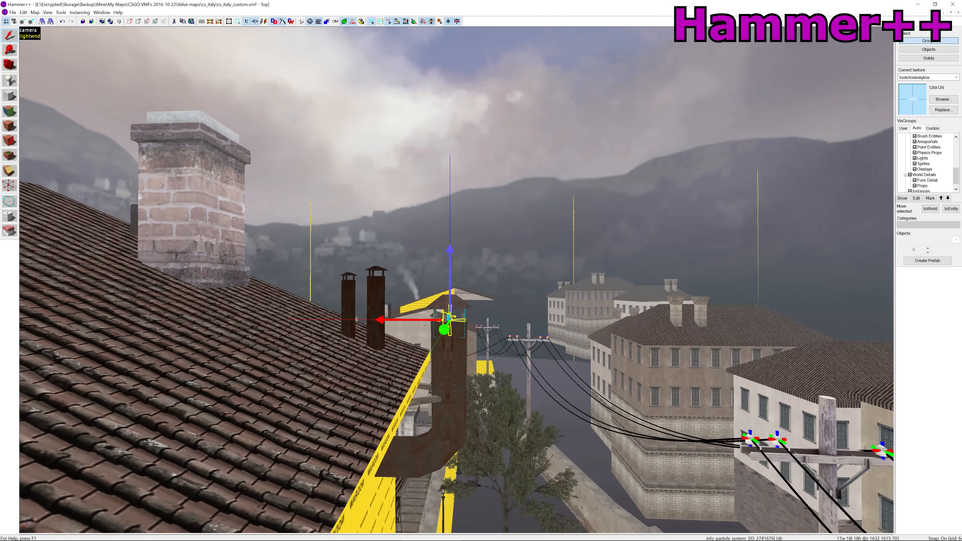
key("w")
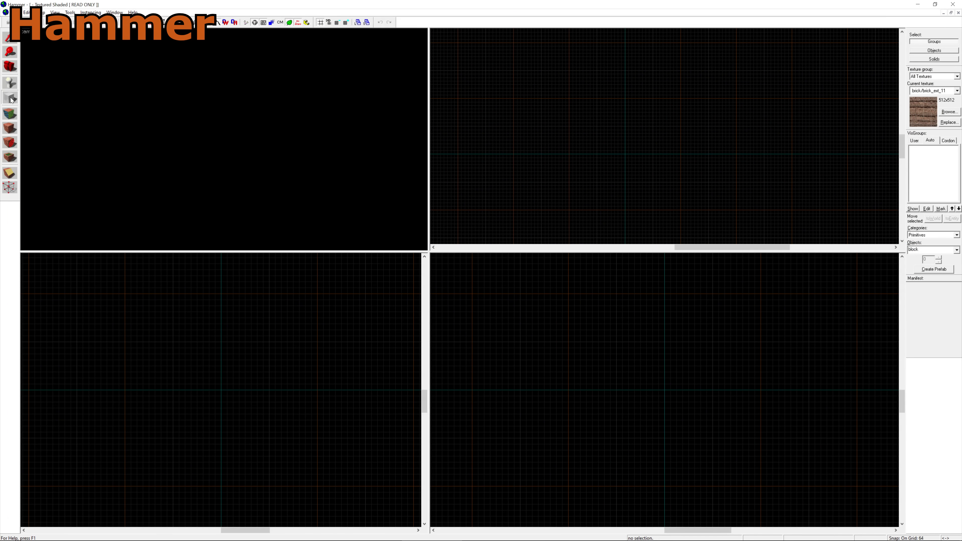
- Switch to standard Hammer and create a 1024 × 1024 × 64 block textured with brick/brick_ext_11
left_click(12, 99)
left_click_drag(577, 96, 675, 194)
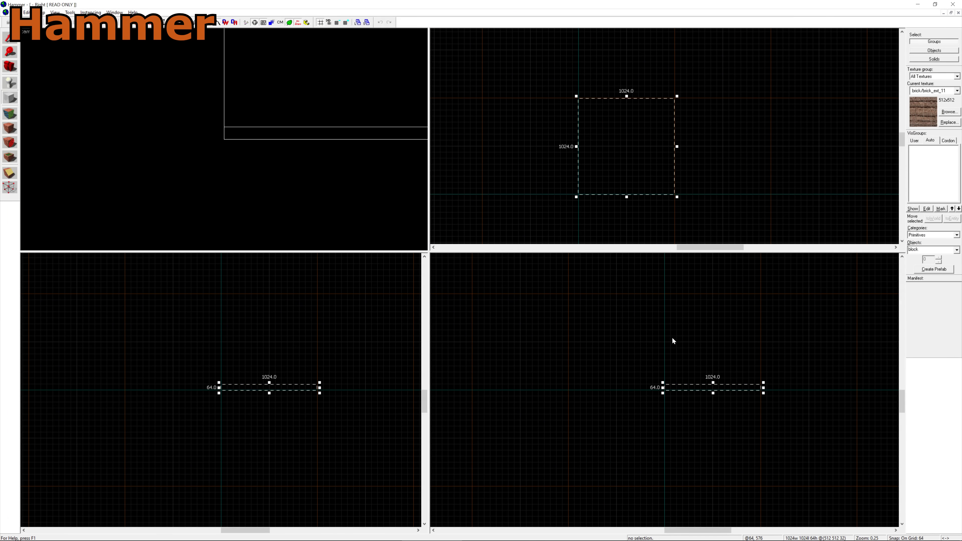
key("z")
key("s")
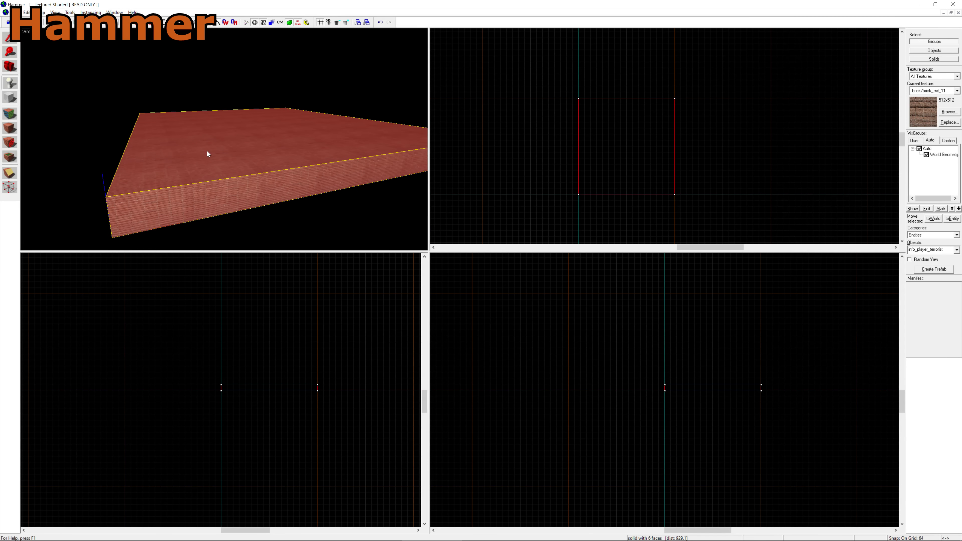
scroll(611, 181, "up", 2)
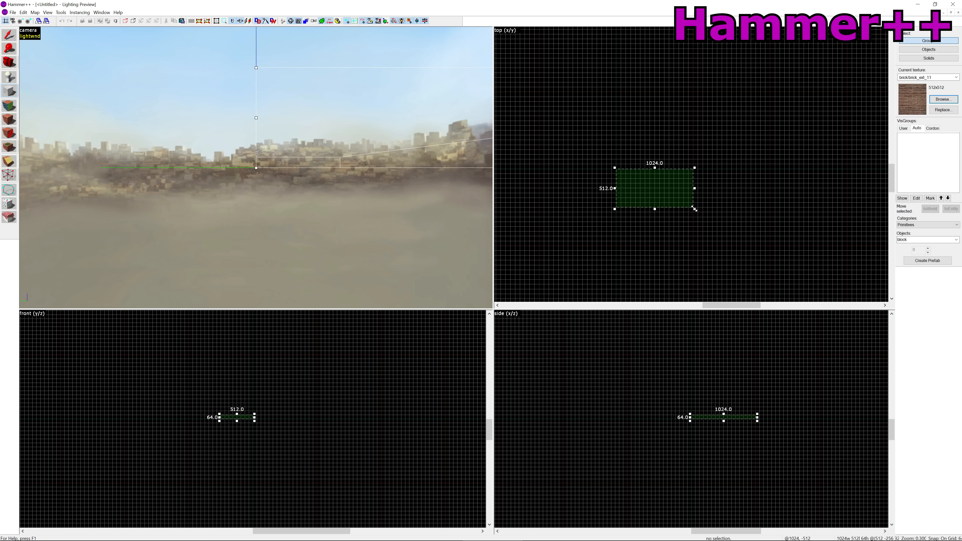
- Create a 1024 × 512 × 64 brick block in Hammer++ and narrow it to 384 units in the 3D view
key("Return")
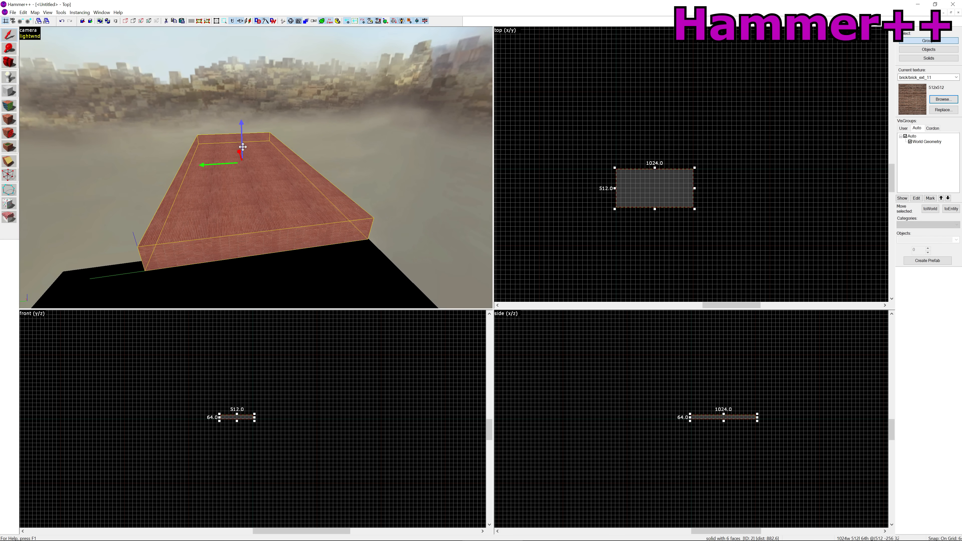
left_click_drag(203, 166, 160, 182)
mouse_move(242, 121)
left_mouse_down()
mouse_move(244, 63)
mouse_move(242, 141)
mouse_move(241, 123)
left_mouse_up()
- Place an info_player_terrorist entity on top of the brick block in the 3D view
key("shift+e")
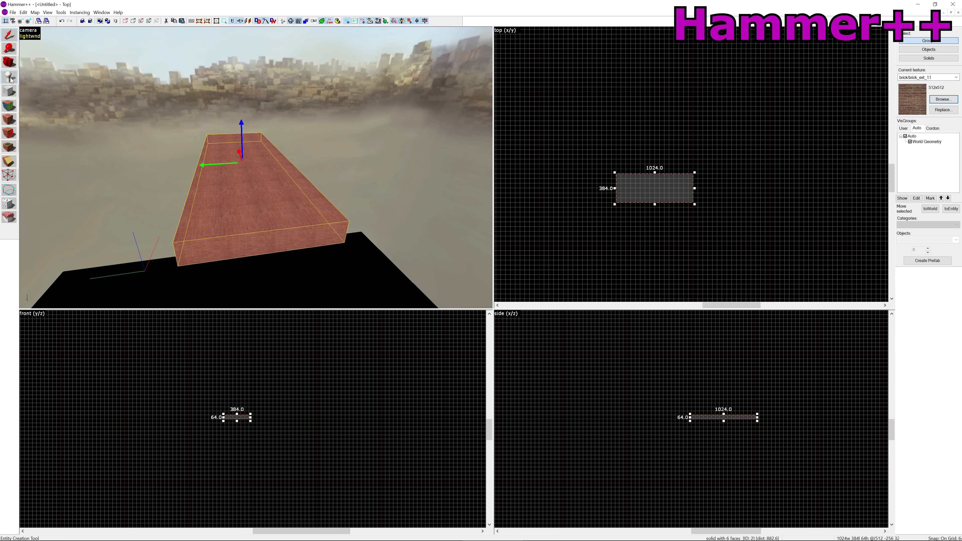
left_click(250, 185)
scroll(257, 170, "up", 5)
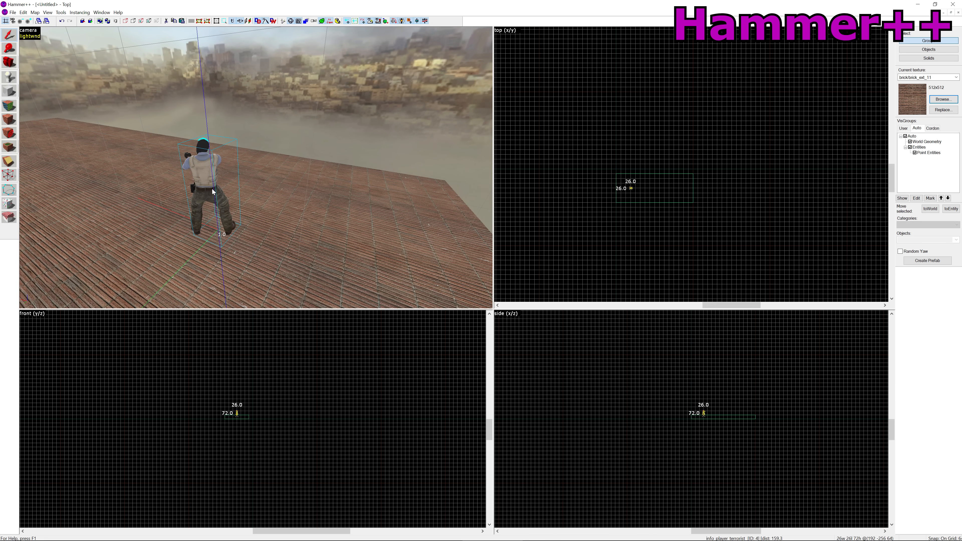
- Raise the terrorist spawn above the block and rotate it in the 3D view
key("shift+s")
left_click(257, 161)
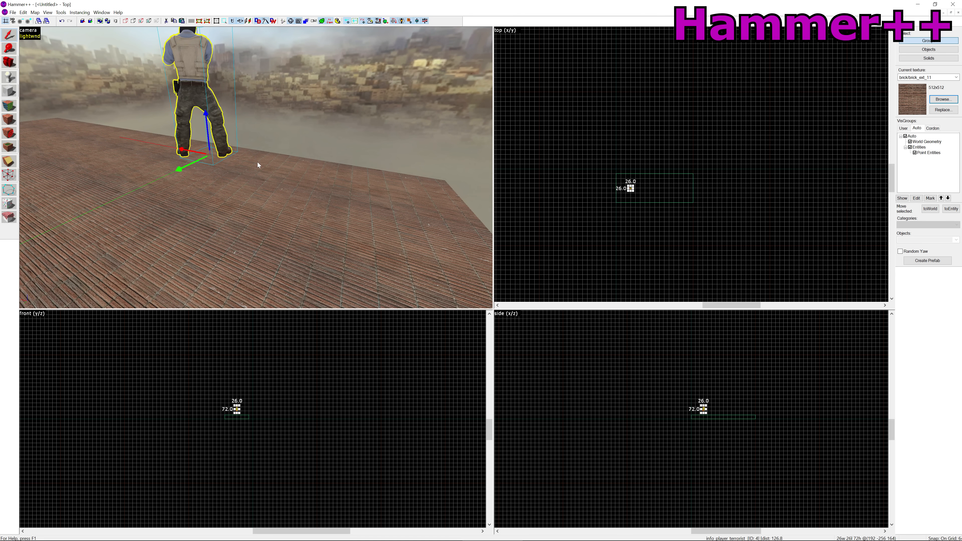
scroll(257, 163, "down", 5)
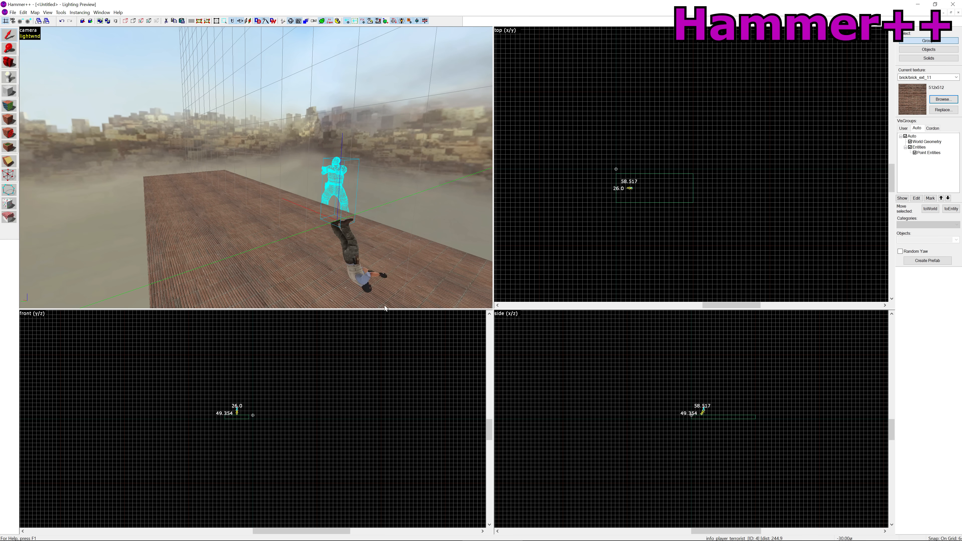
- Use Entity Sprinkle in Additive mode with 5% density to scatter Example: Agave Plants across the top of the brick block
key("z")
key("z")
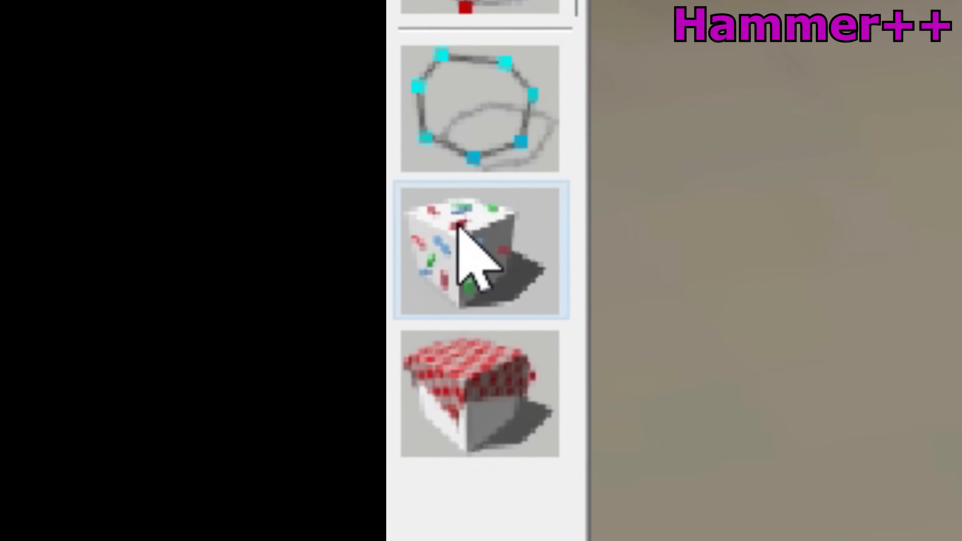
left_click(490, 234)
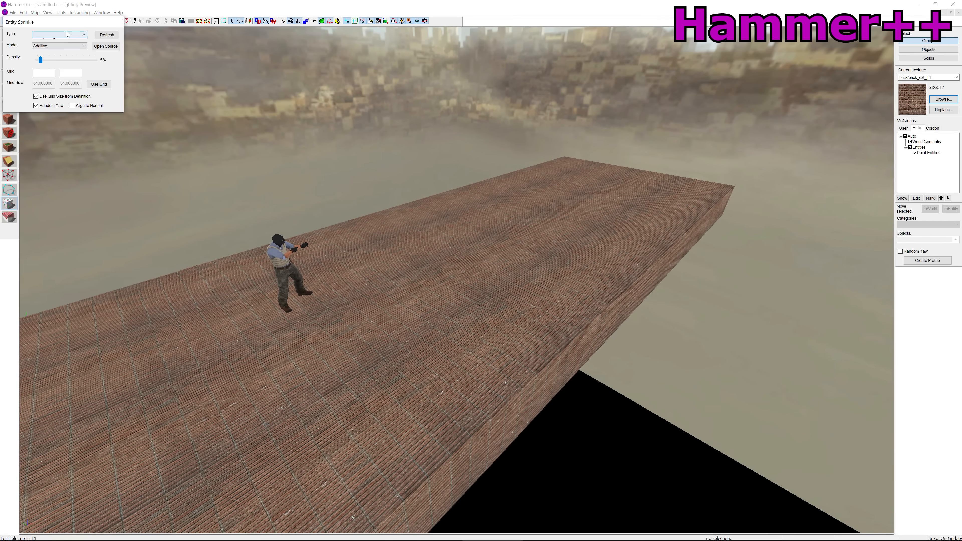
mouse_move(384, 289)
left_mouse_down()
mouse_move(548, 217)
mouse_move(367, 362)
mouse_move(491, 274)
mouse_move(439, 240)
mouse_move(344, 206)
left_mouse_up()
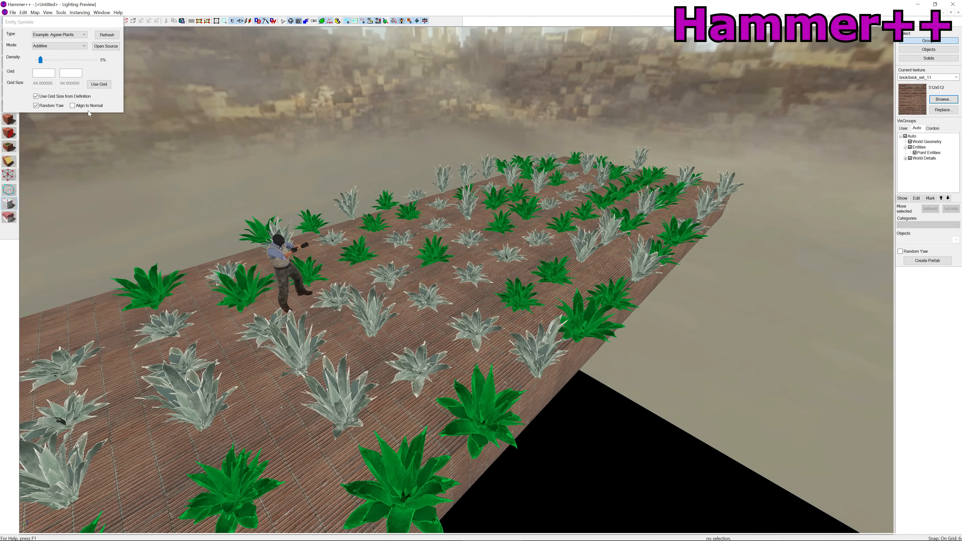
- Turn on Align to Normal for Entity Sprinkle and bring the brick block's side faces into view
left_click(96, 109)
key("z")
key("z")
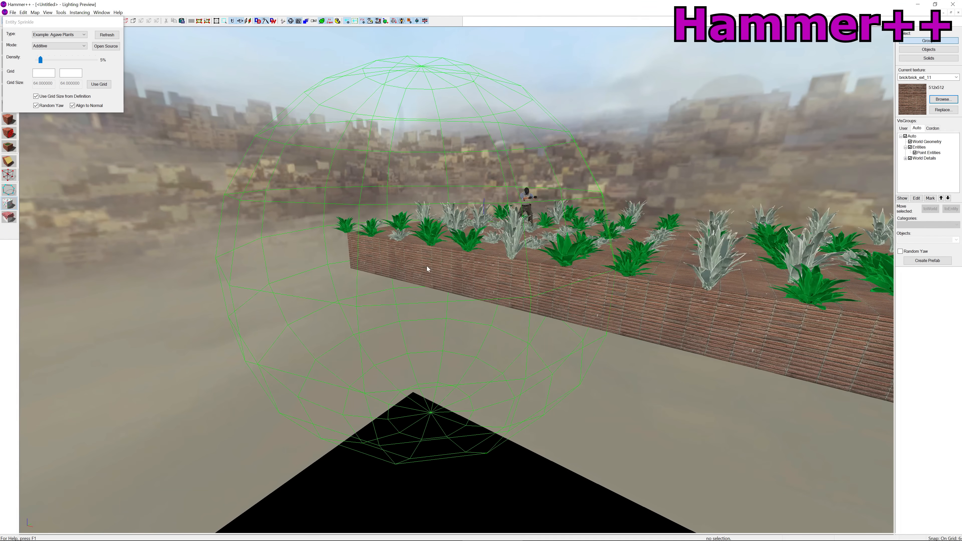
key("s")
key("d")
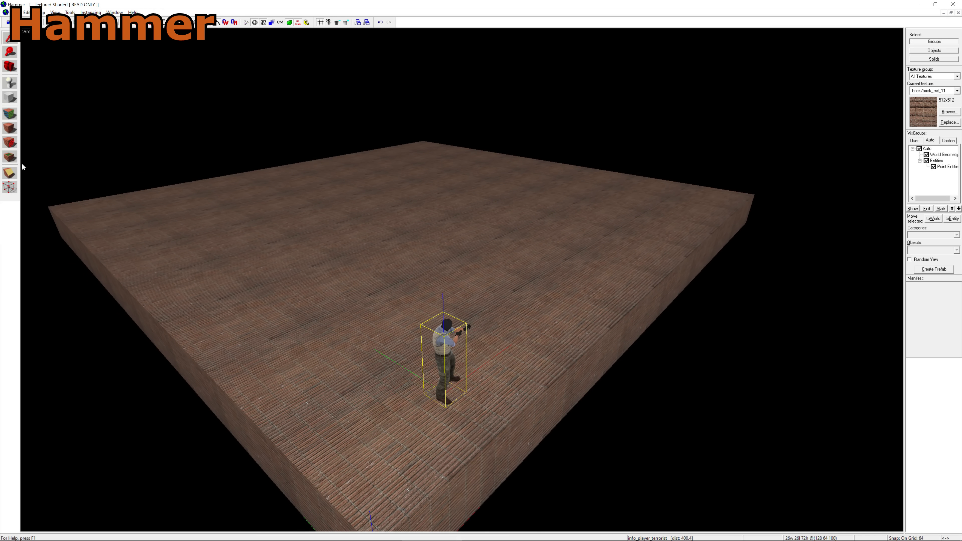
- Switch to standard Hammer and open its Sprinkle command with the terrorist spawn selected
left_click(70, 15)
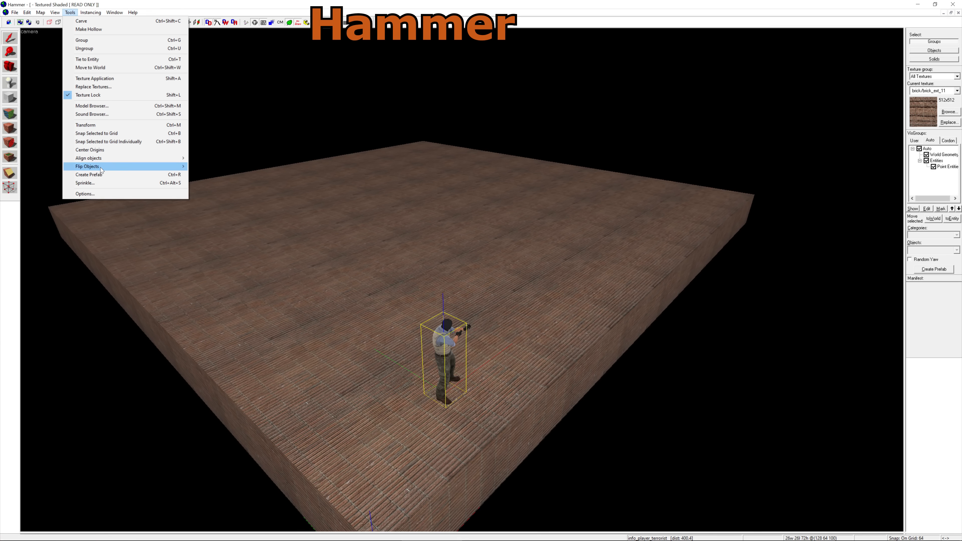
left_click(103, 183)
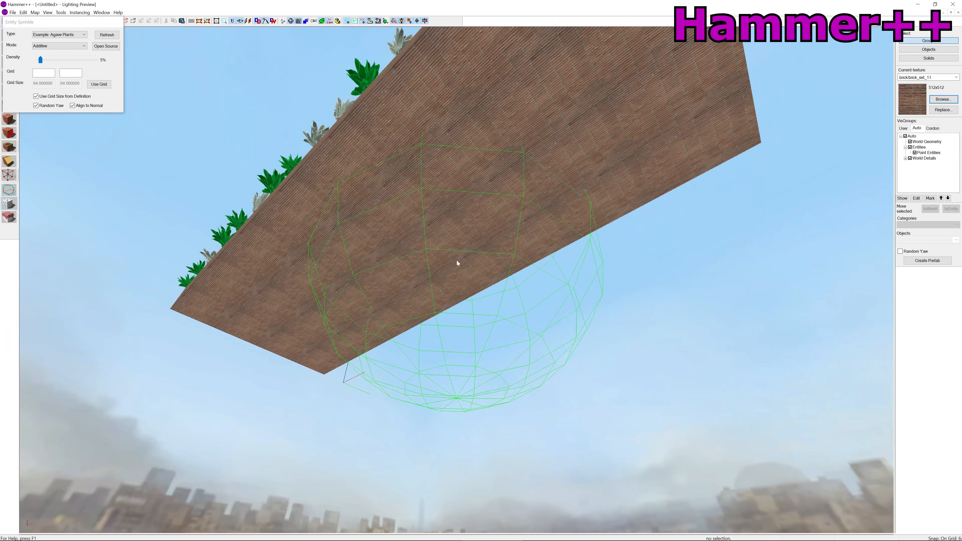
- Back in Hammer++, open the source file of the Agave Plants sprinkle type and highlight its definition block
mouse_move(457, 261)
left_mouse_down()
mouse_move(506, 243)
mouse_move(371, 221)
left_mouse_up()
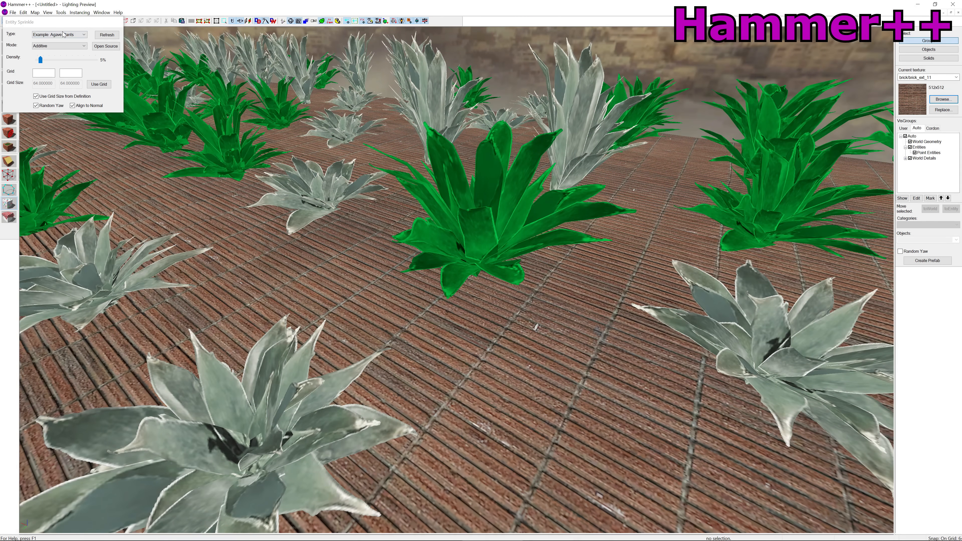
left_click(108, 47)
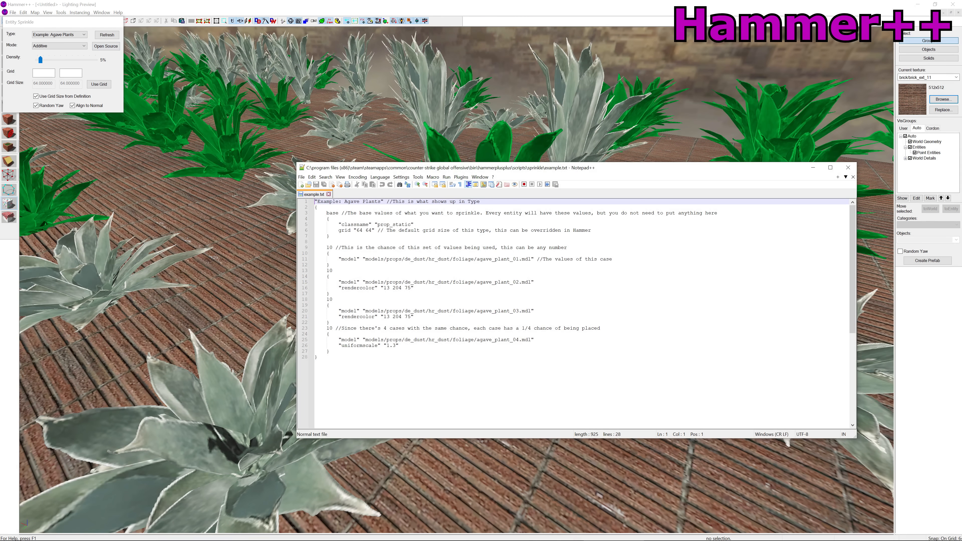
left_click_drag(318, 207, 330, 351)
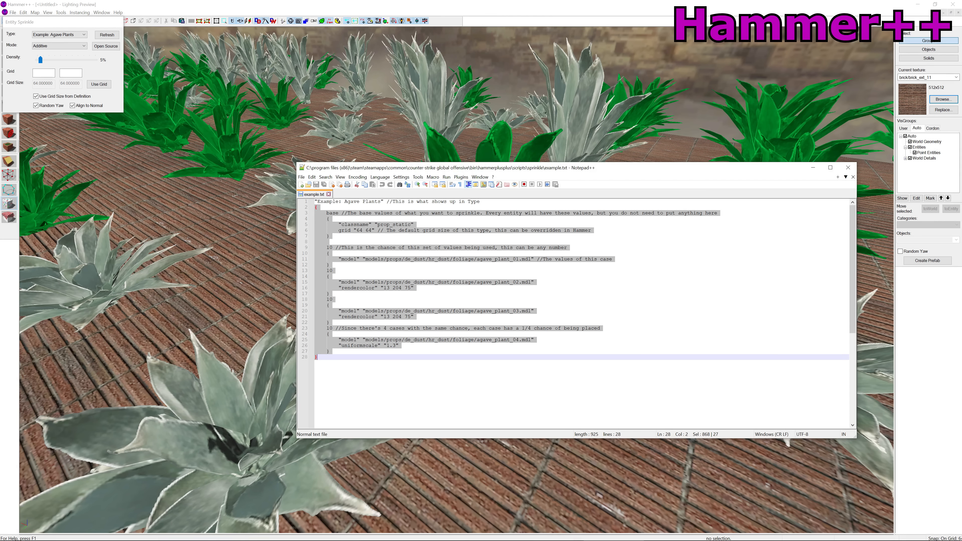
left_click(374, 311)
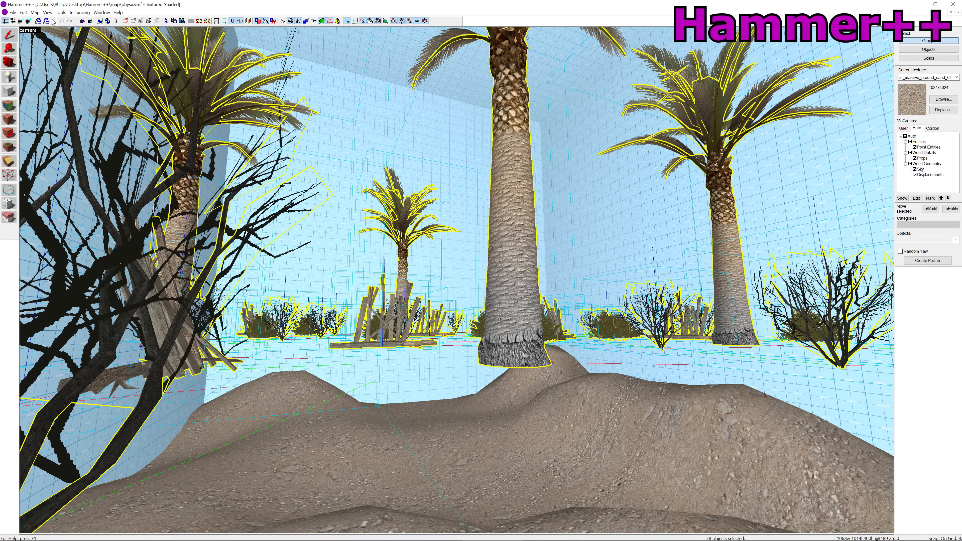
- Move the selected palms, bushes and wooden props to the nearest floor and inspect them on the sand dunes
left_click(60, 13)
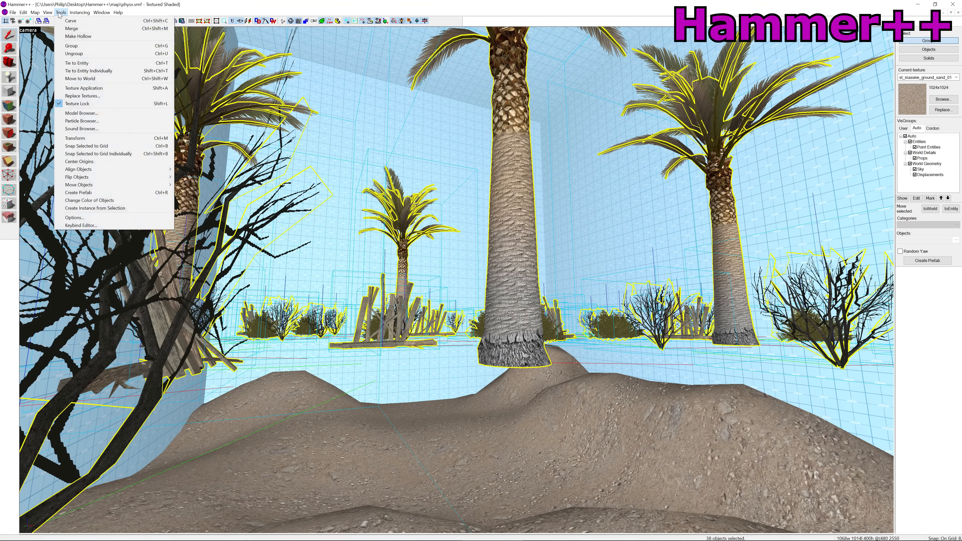
left_click(197, 185)
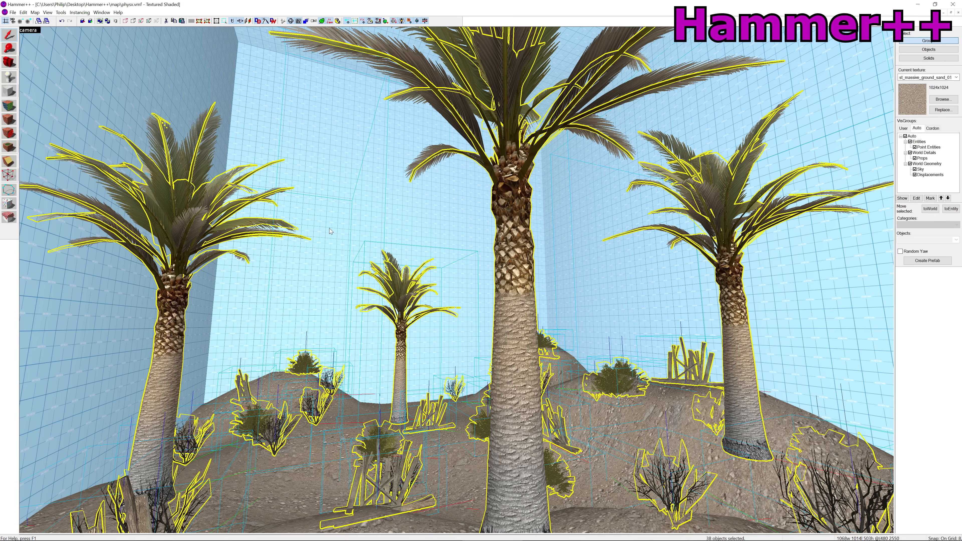
key("w")
key("a")
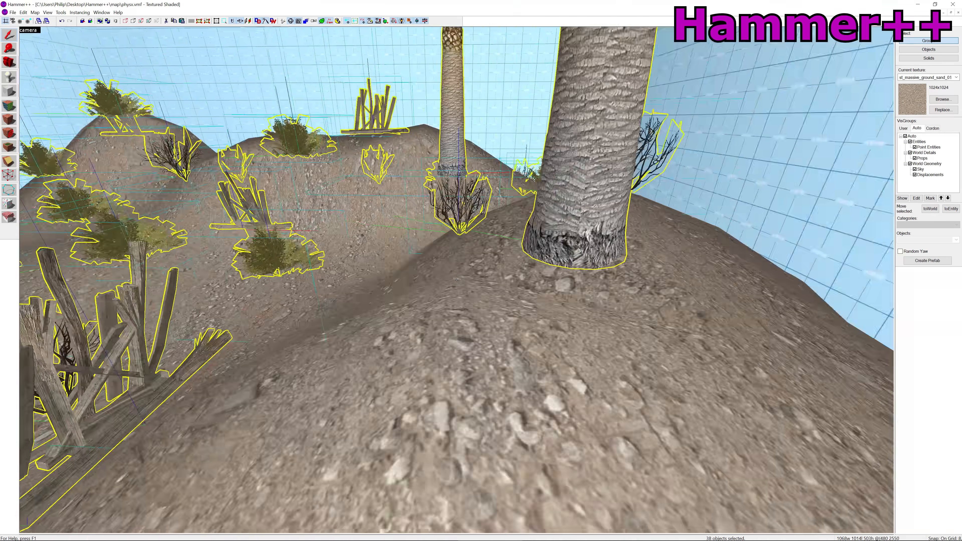
key("w")
key("d")
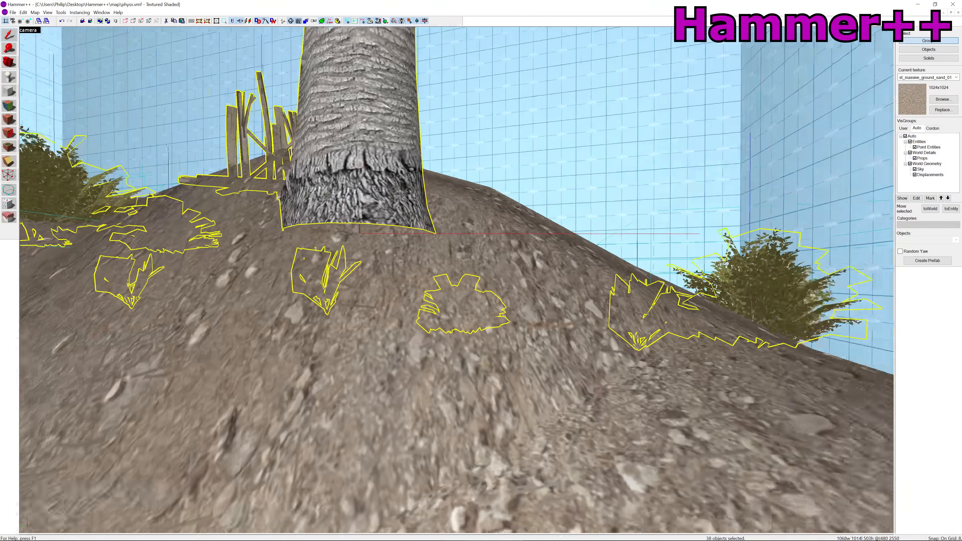
key("w")
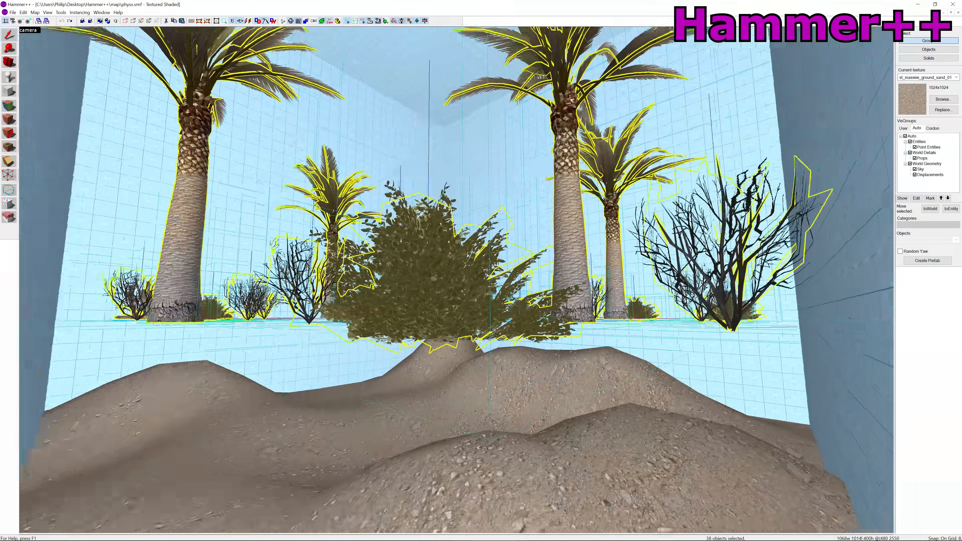
- Move the selected floating props to the nearest floor, aligned to the normal of the sand terrain
key("w")
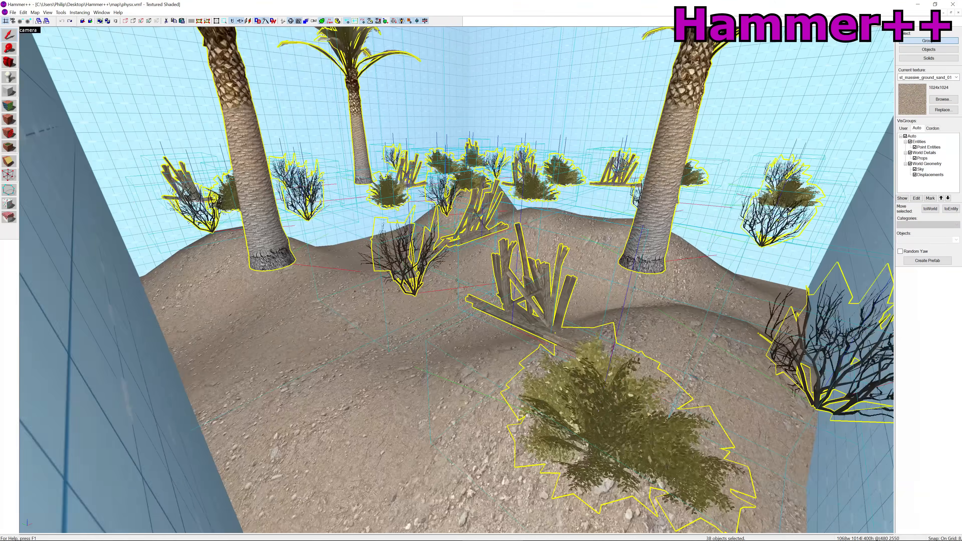
key("w")
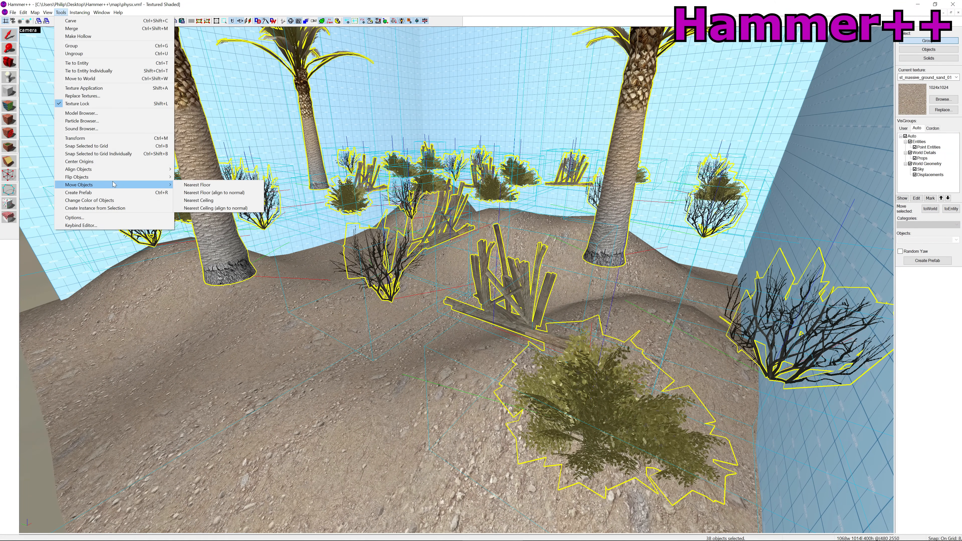
left_click(222, 194)
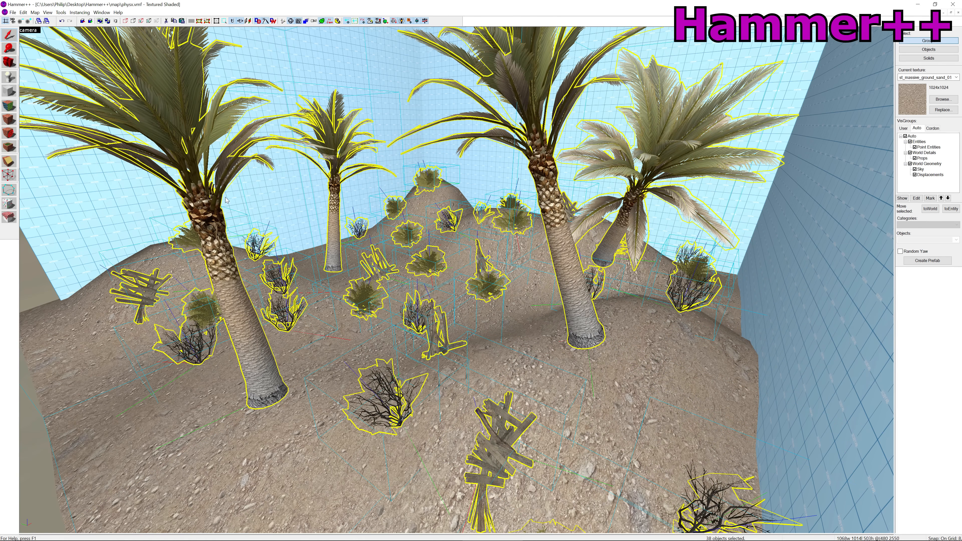
- Open the Physics Simulation tool and start the simulation on the selected palms, bushes and wooden props
key("z")
key("a")
key("d")
left_click(9, 217)
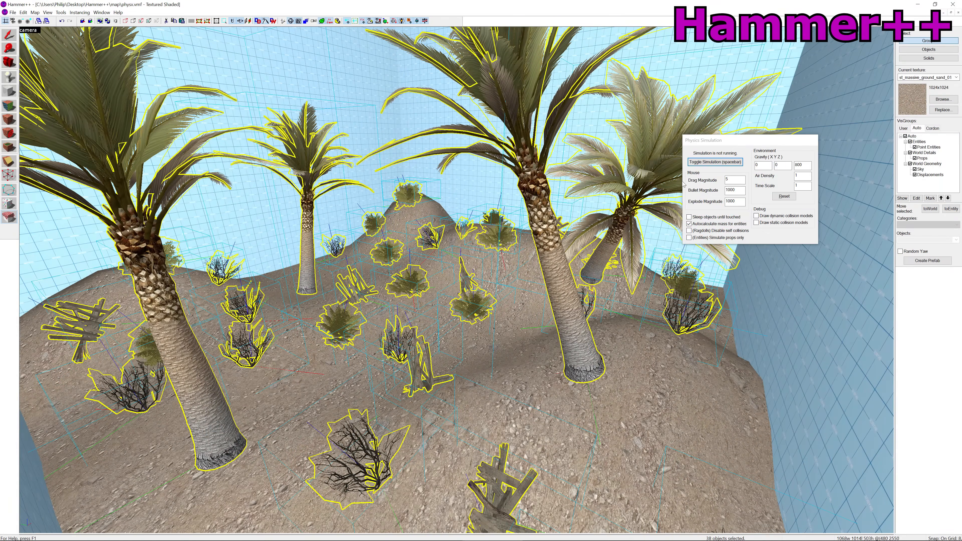
left_click(709, 162)
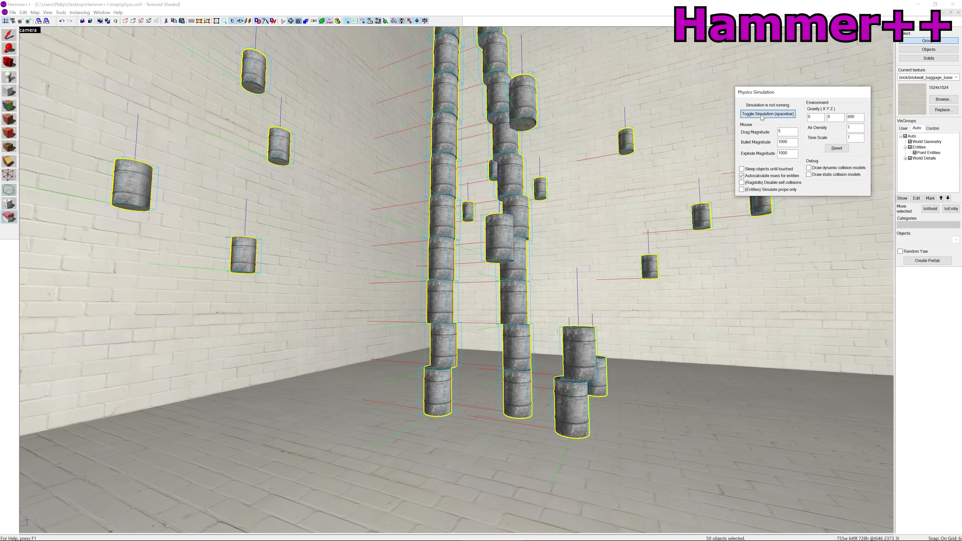
- Run the physics simulation on the selected stacked and floating barrels and look over the fallen barrels
left_click(761, 114)
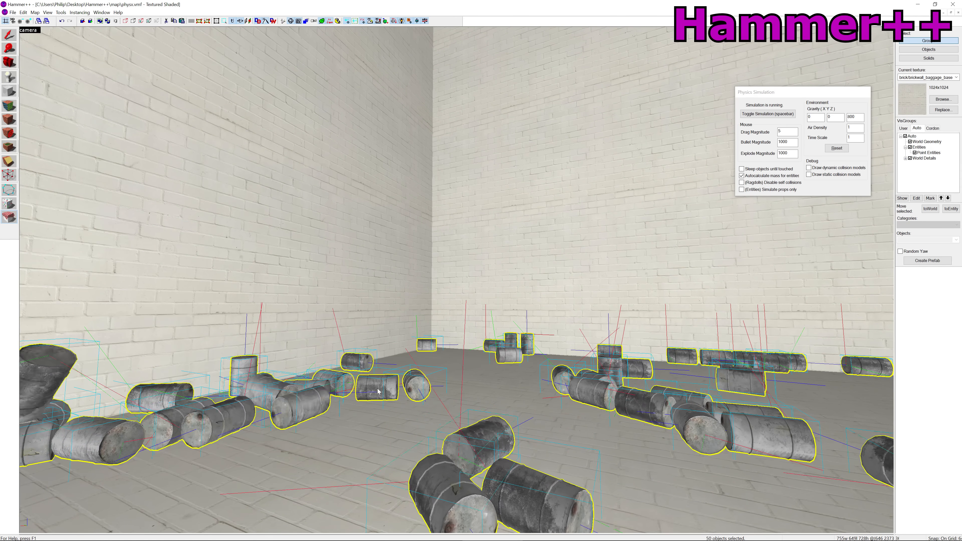
key("z")
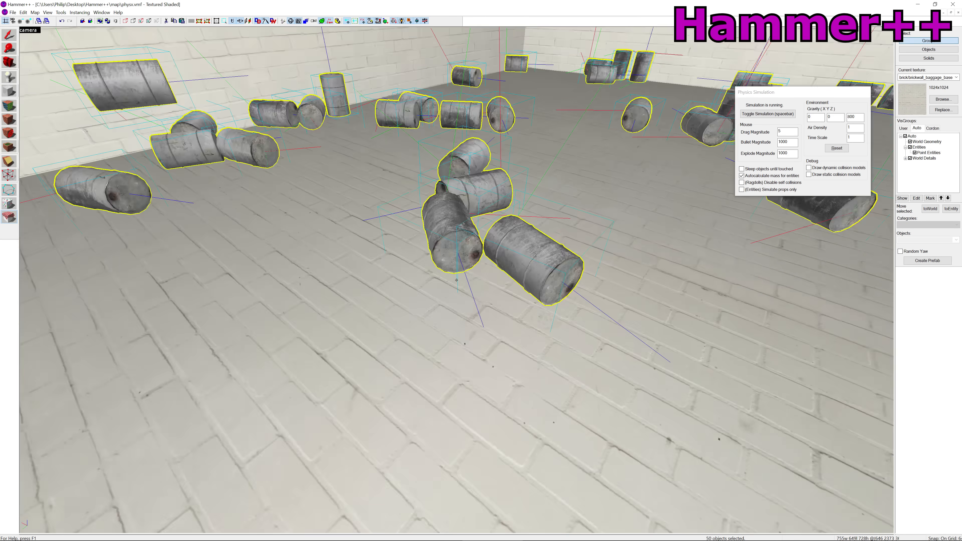
key("s")
key("z")
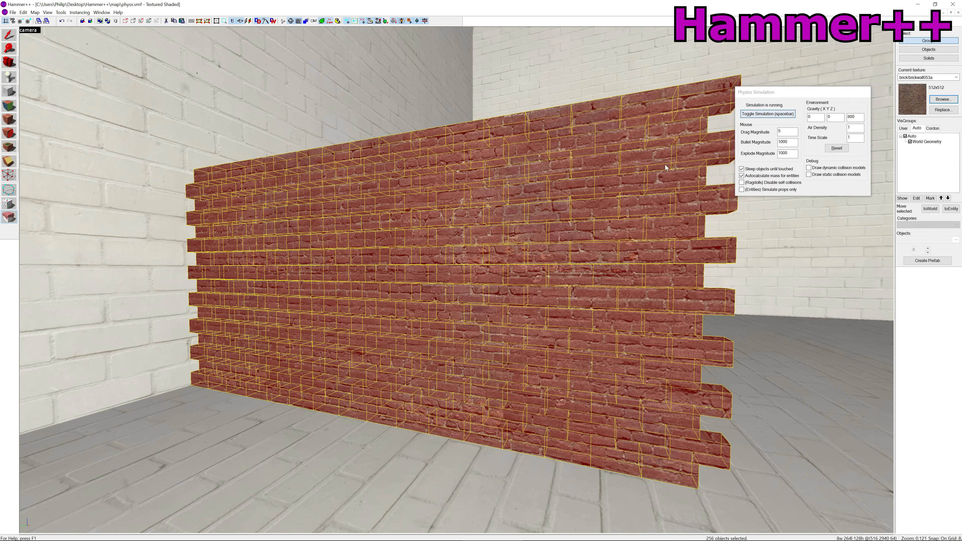
- Knock down the wall of separate brick blocks in the running physics simulation and view the rubble from several sides
left_click(410, 319)
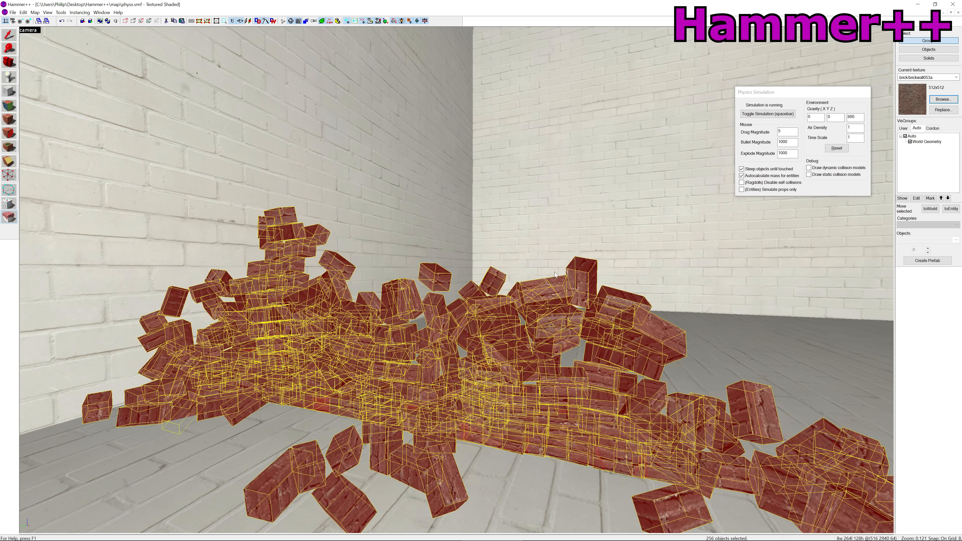
key("z")
key("w")
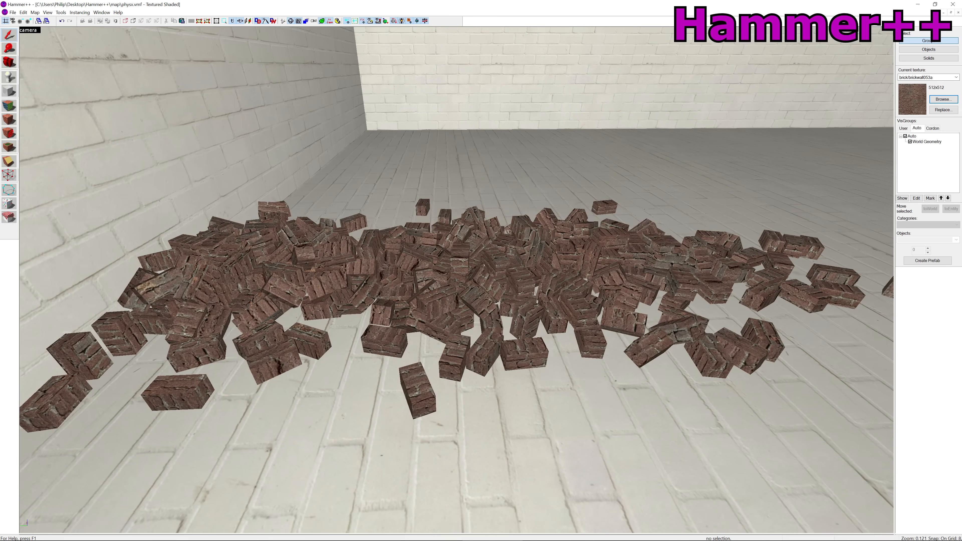
key("s")
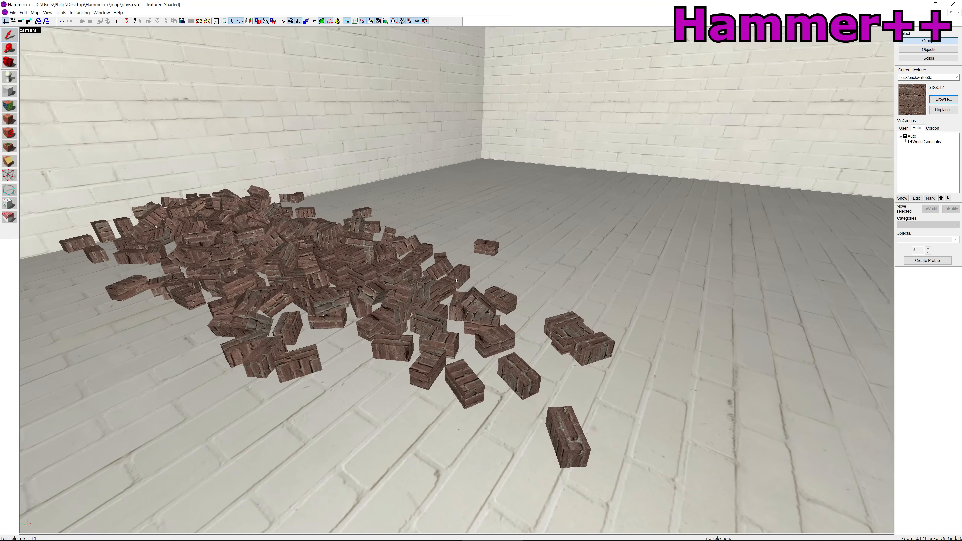
key("z")
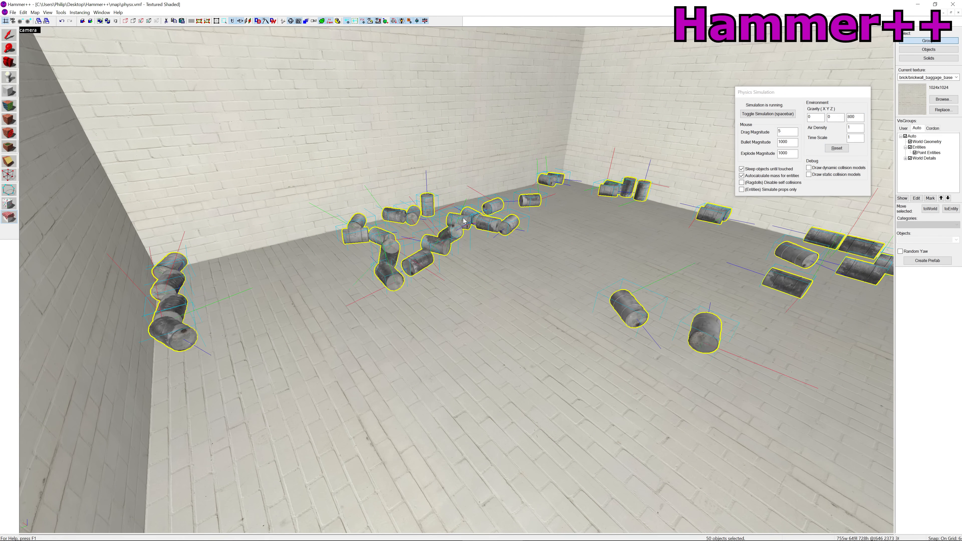
- Start the physics simulation on the selected group of floating terrorist models in the brick room
key("z")
key("w")
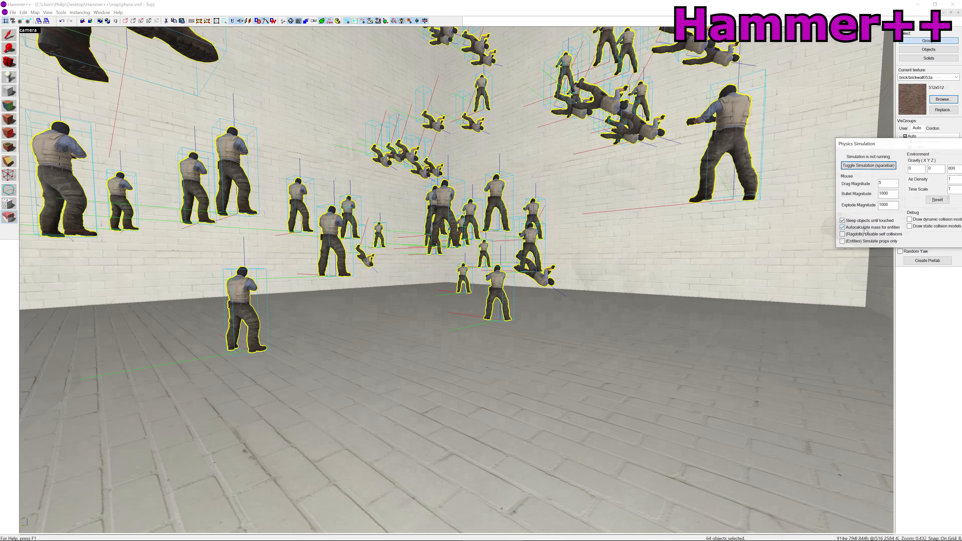
left_click(875, 165)
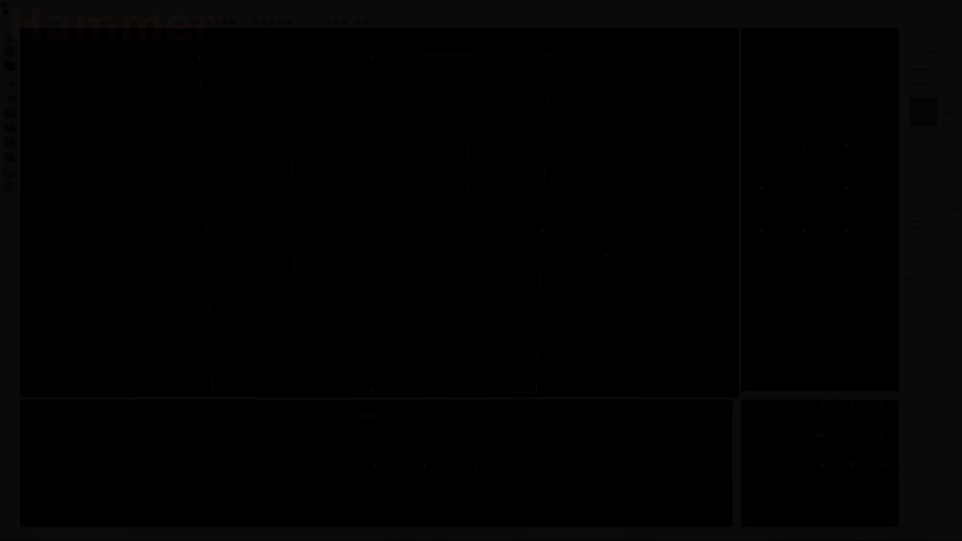
- Create a brick-textured sphere primitive in standard Hammer and examine the face seams at its top
key("Return")
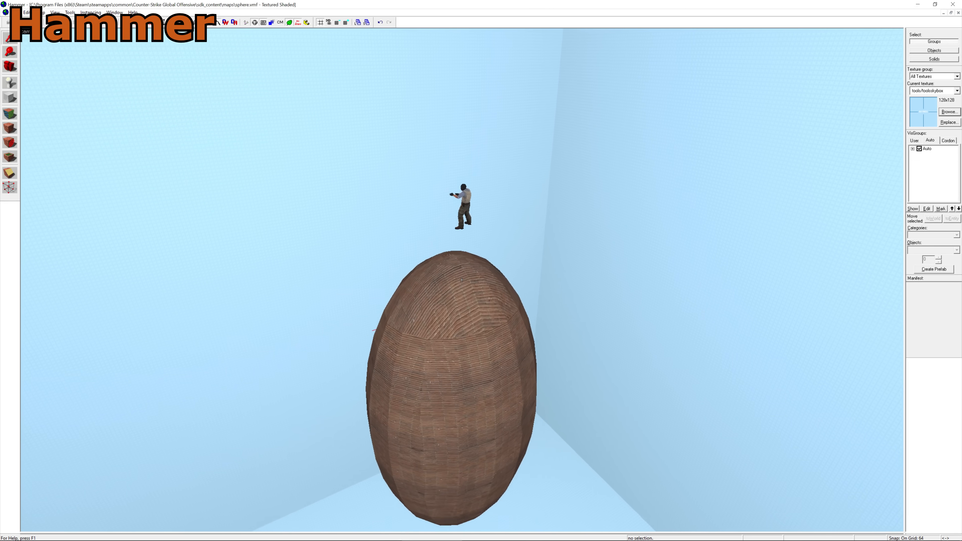
key("w")
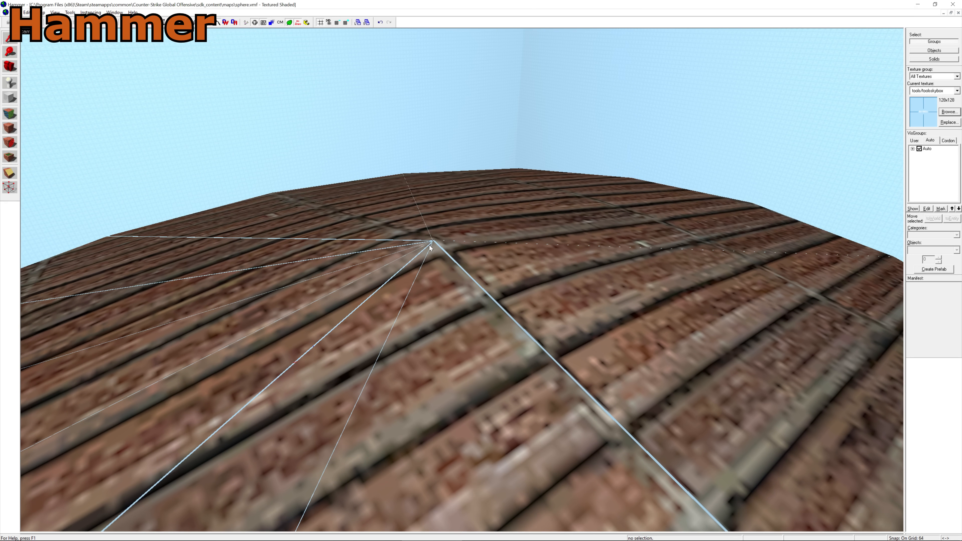
left_click(395, 256)
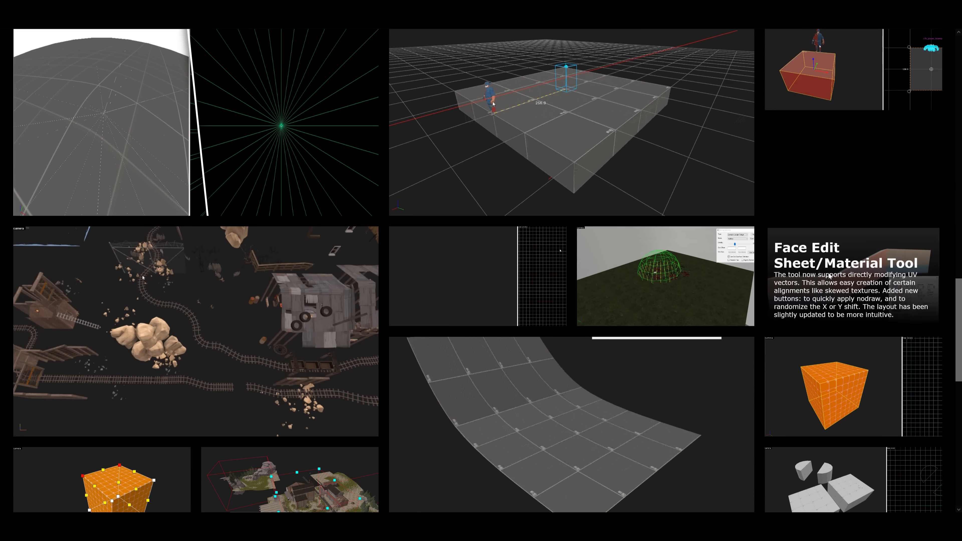
- View the Face Edit Sheet/Material Tool entry on the Hammer++ feature page
left_click(828, 275)
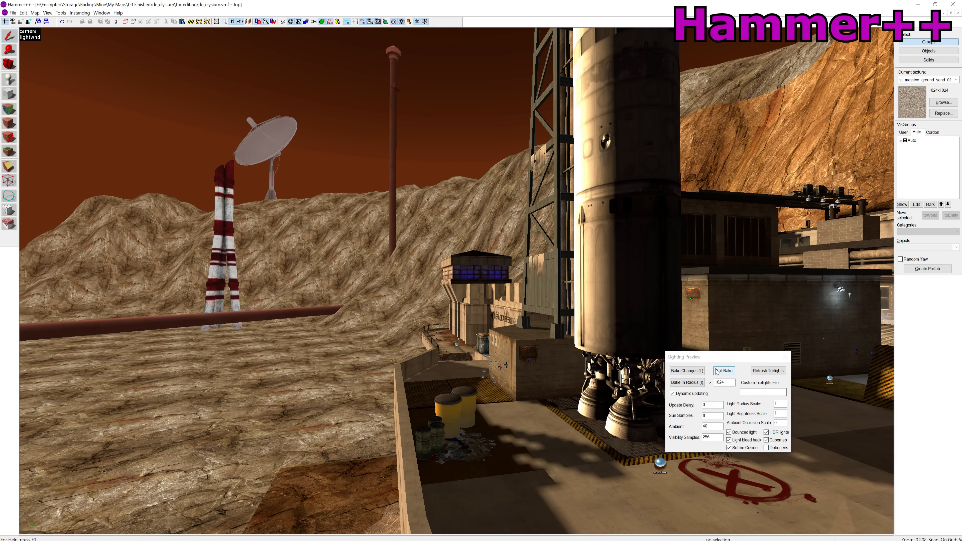
- Look over the rocket launch area of the de_elysium map in the 3D lighting preview
key("z")
key("a")
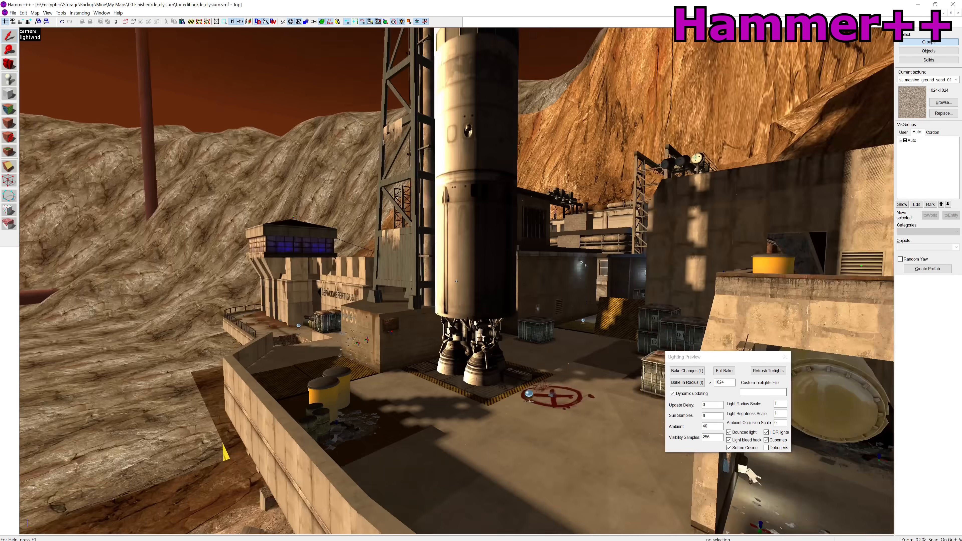
- Apply the edited brightness to the light above the brick building's wide opening and close its properties
key("a")
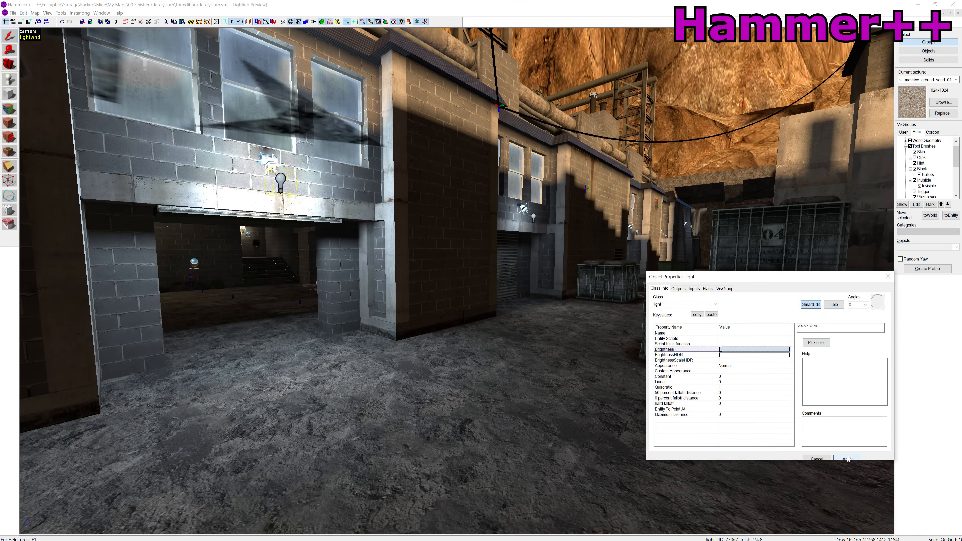
left_click_drag(865, 279, 755, 298)
left_click(773, 296)
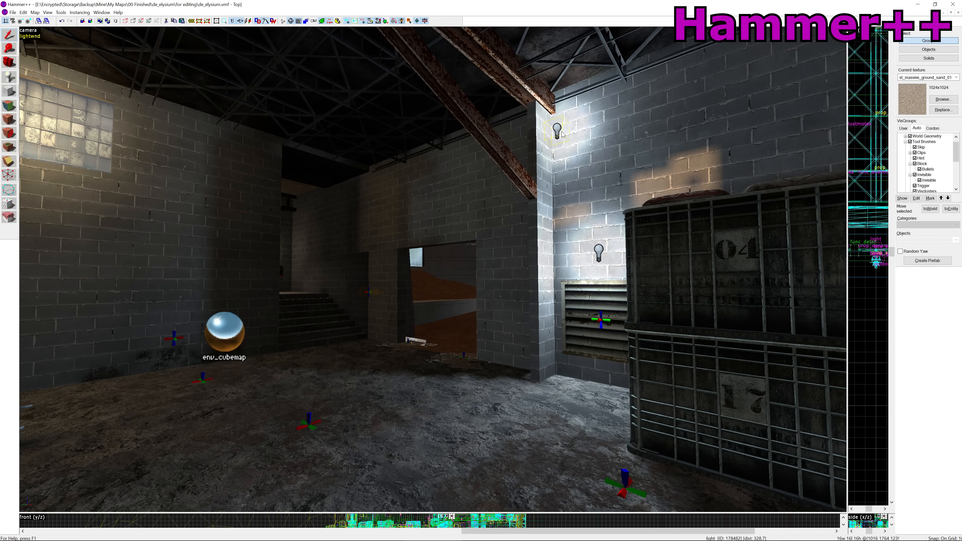
- Paste a copy of the light into the pool hall and move it out over the pool area
key("z")
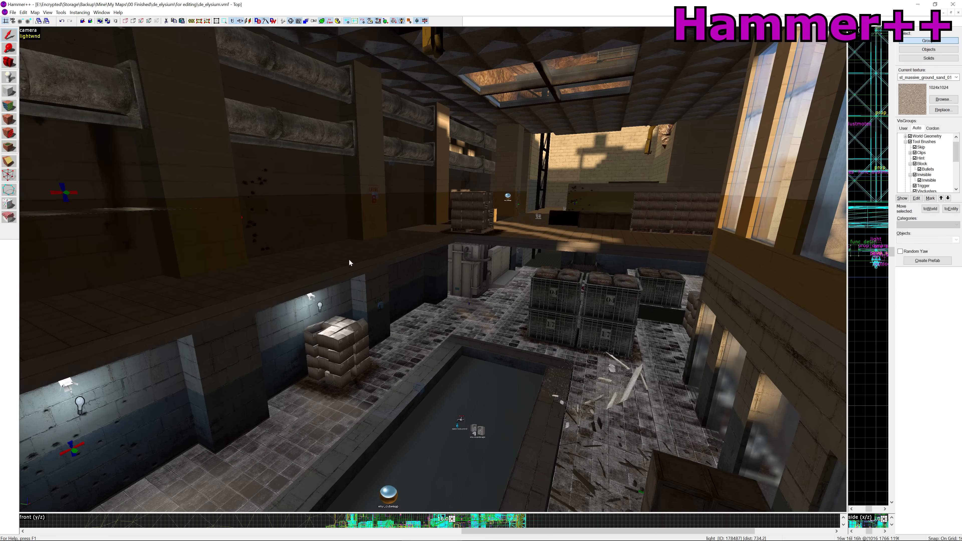
key("ctrl+v")
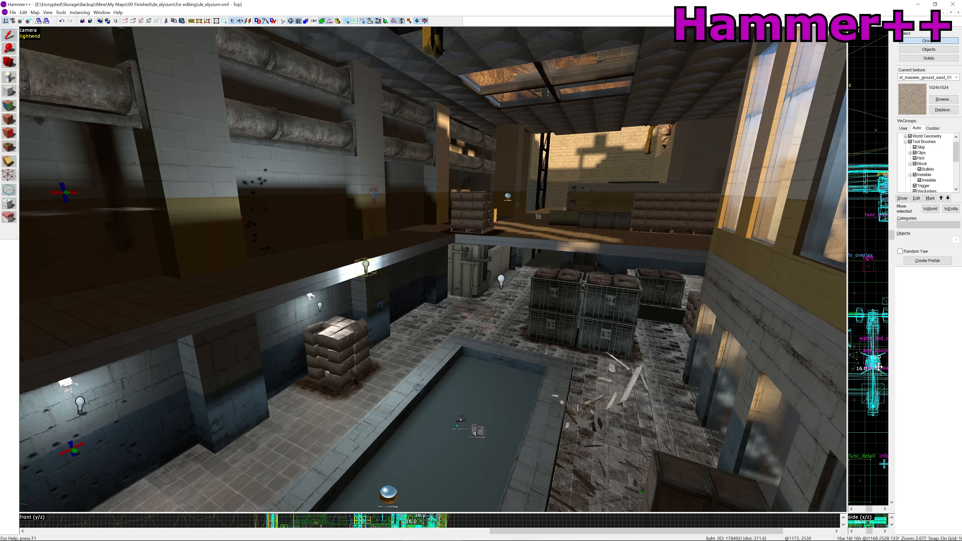
left_click_drag(878, 367, 878, 367)
- Greatly raise the brightness of the light pasted in the pool hall and look over the relit room
double_click(502, 281)
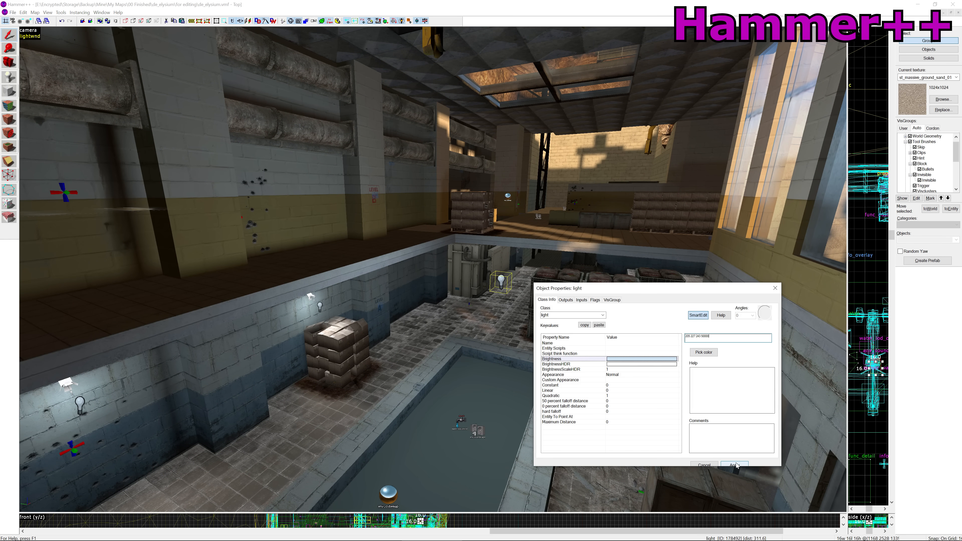
left_click(736, 465)
left_click(775, 288)
key("z")
key("a")
key("z")
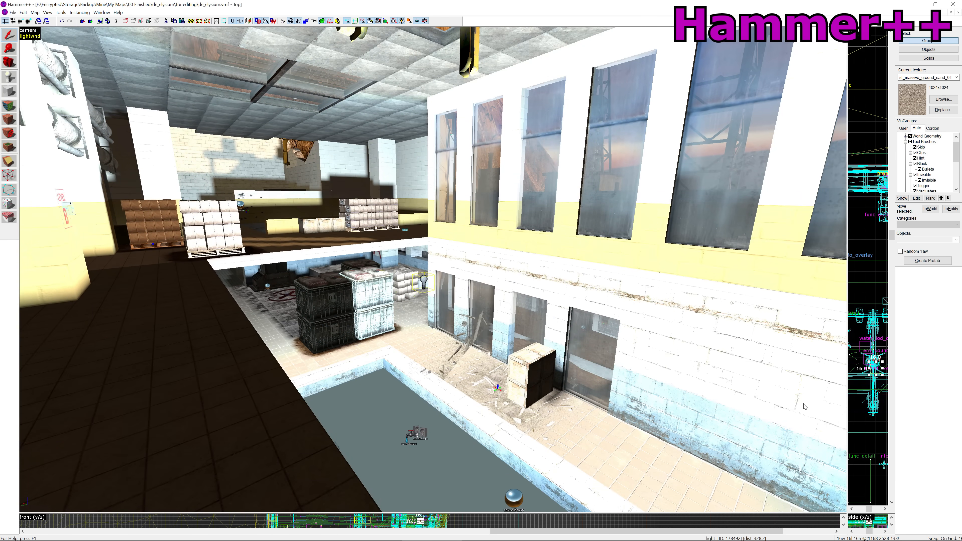